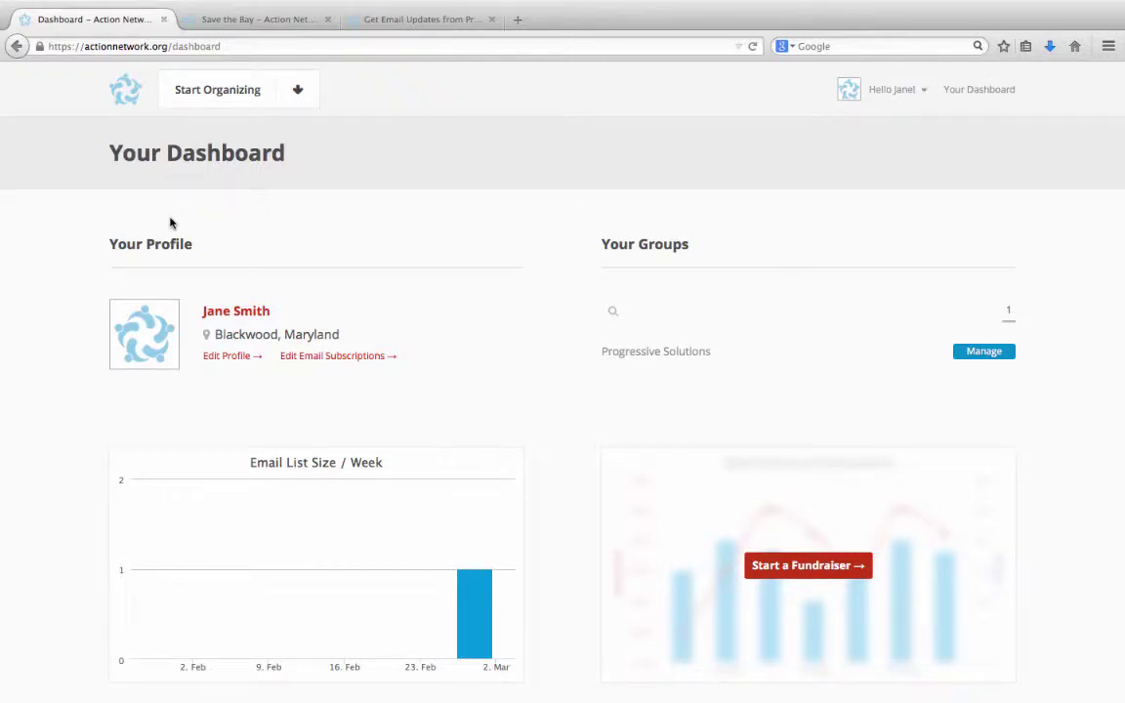
- Choose Create Event from the dashboard's Start Organizing menu
left_click(232, 93)
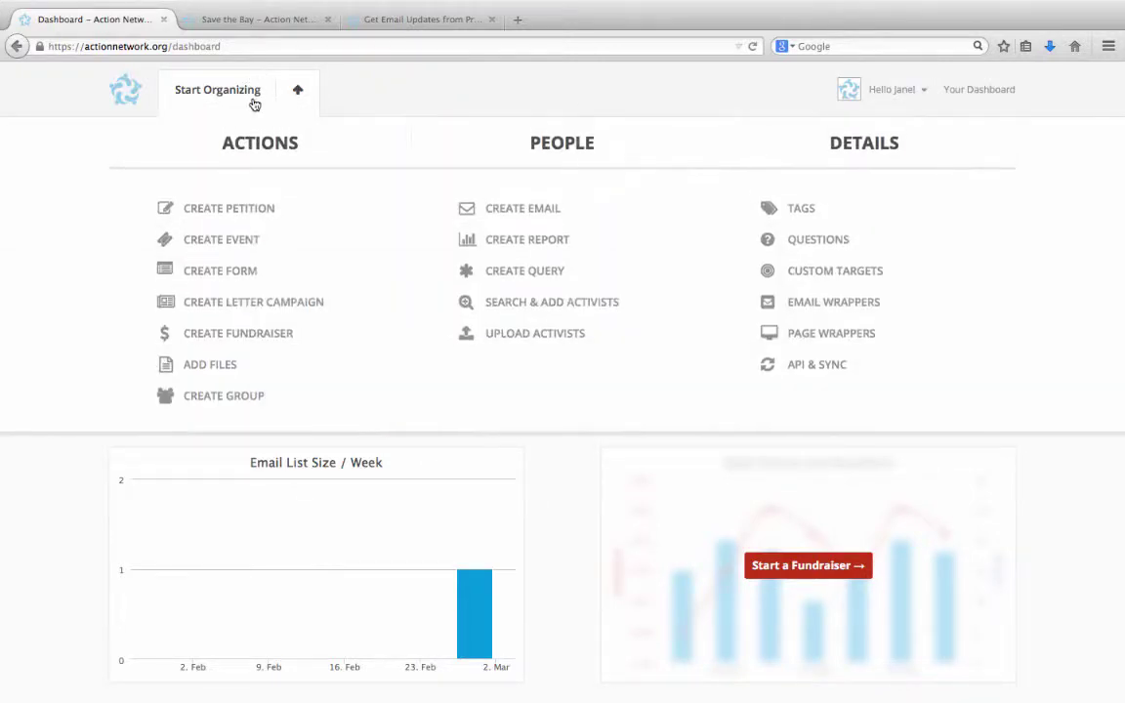
left_click(250, 240)
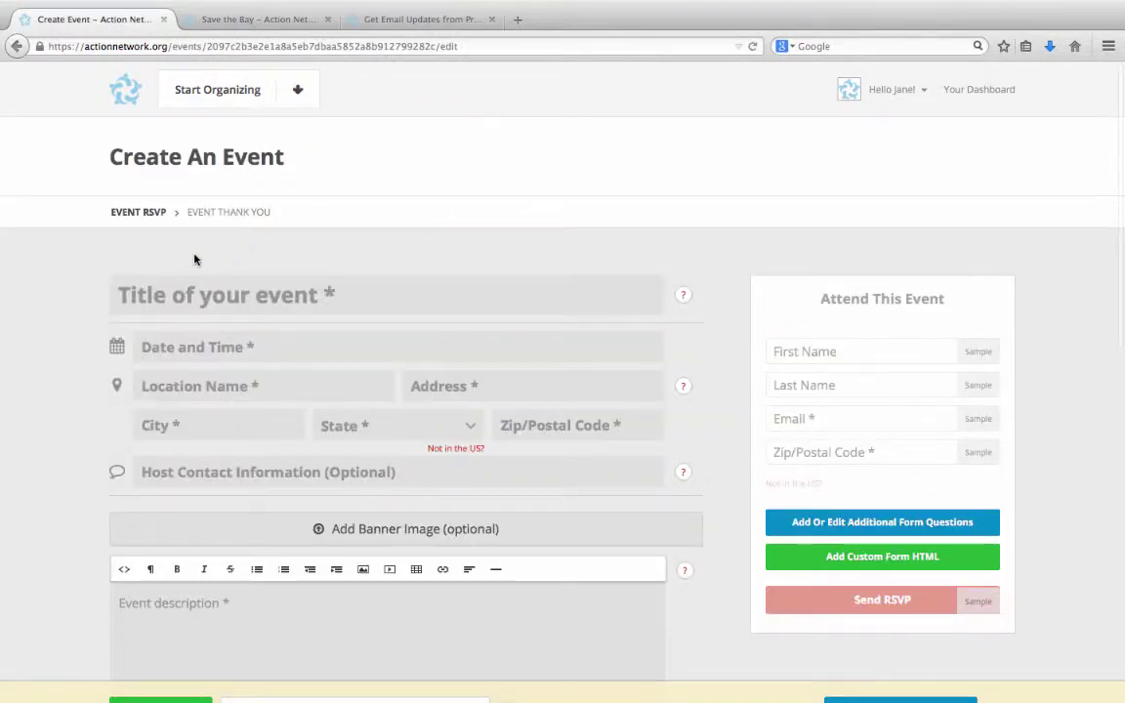
- Title the event 'Action Network Happy Hour'
scroll(195, 259, "down", 2)
left_click(185, 225)
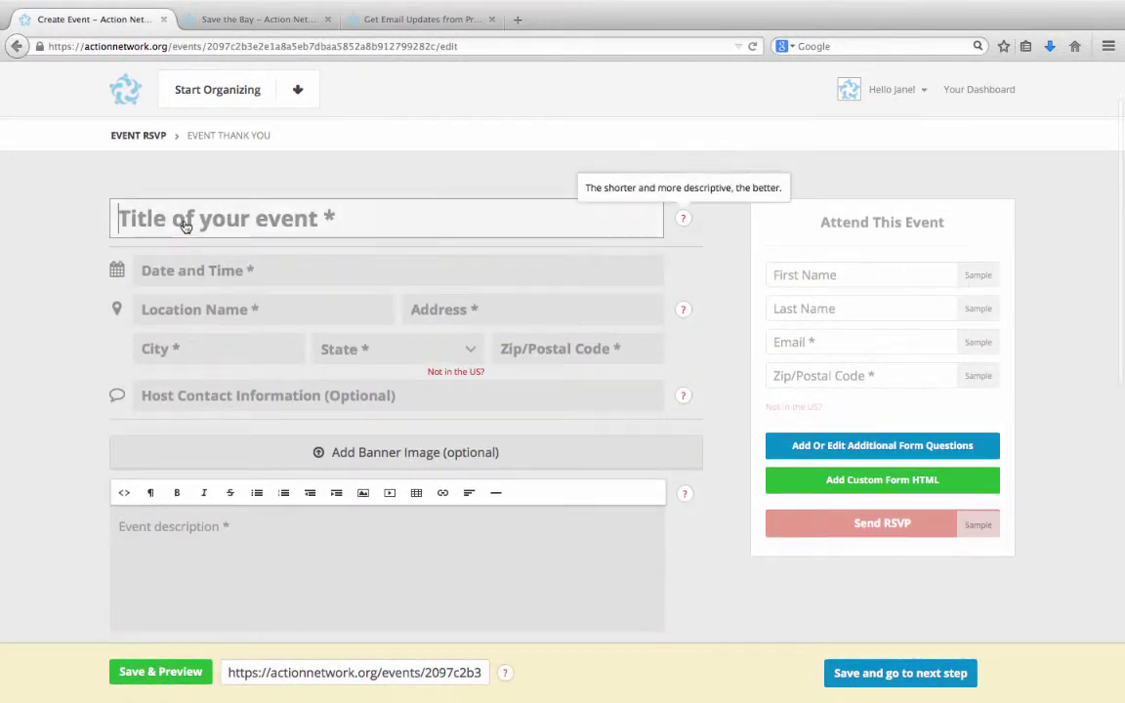
type("Action Network Happ")
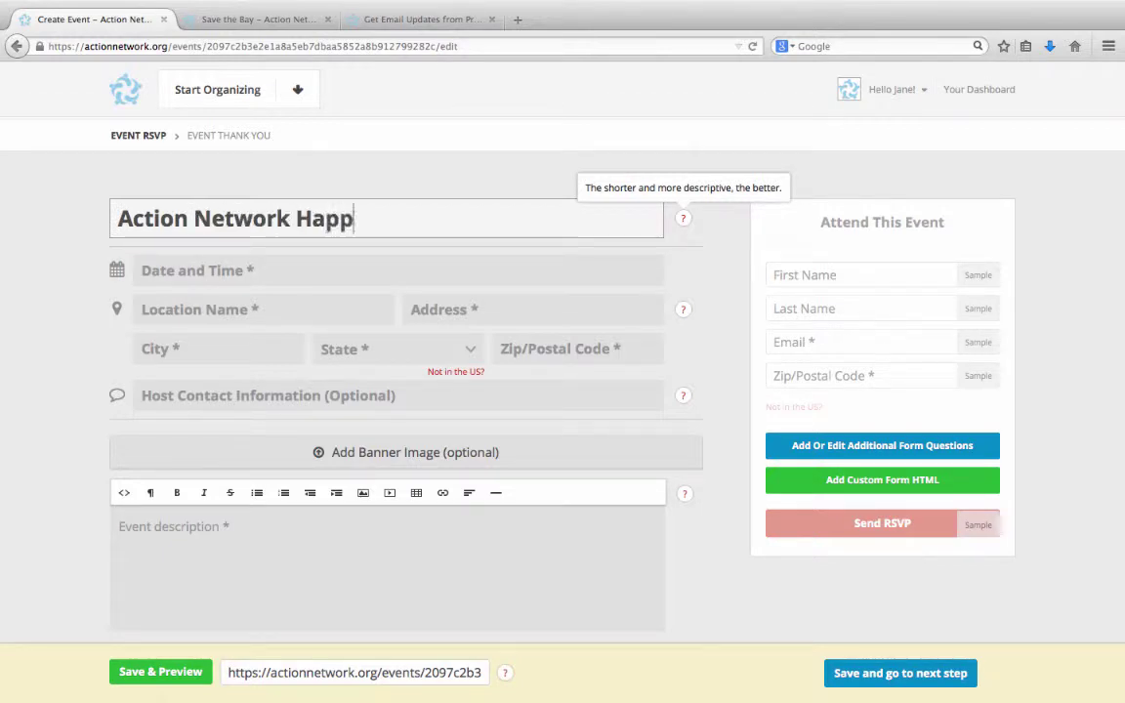
type("y Hour")
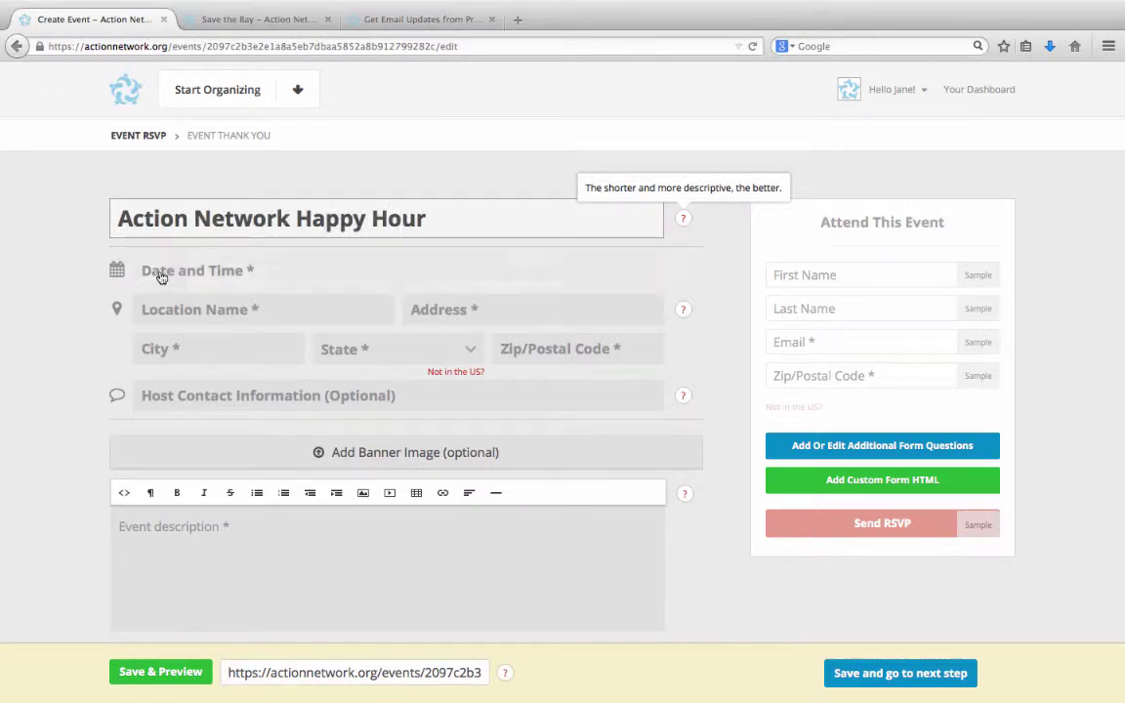
- Schedule the event for March 6, 2015 at 6:00 PM
left_click(162, 273)
left_click(300, 305)
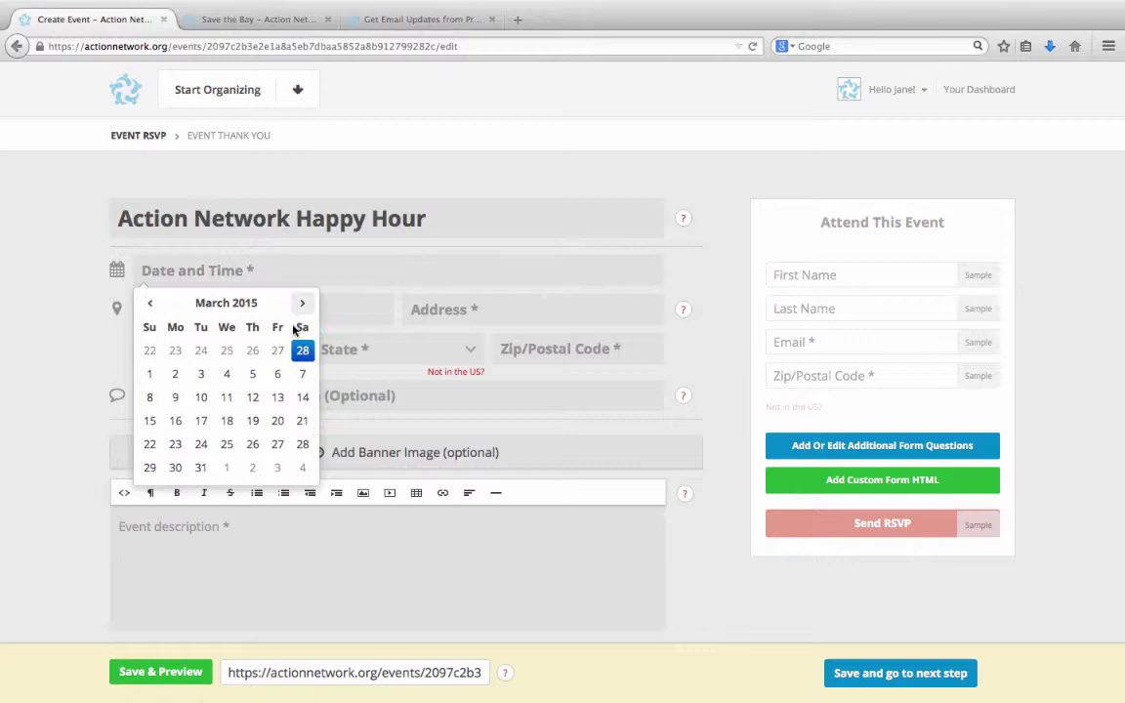
left_click(277, 374)
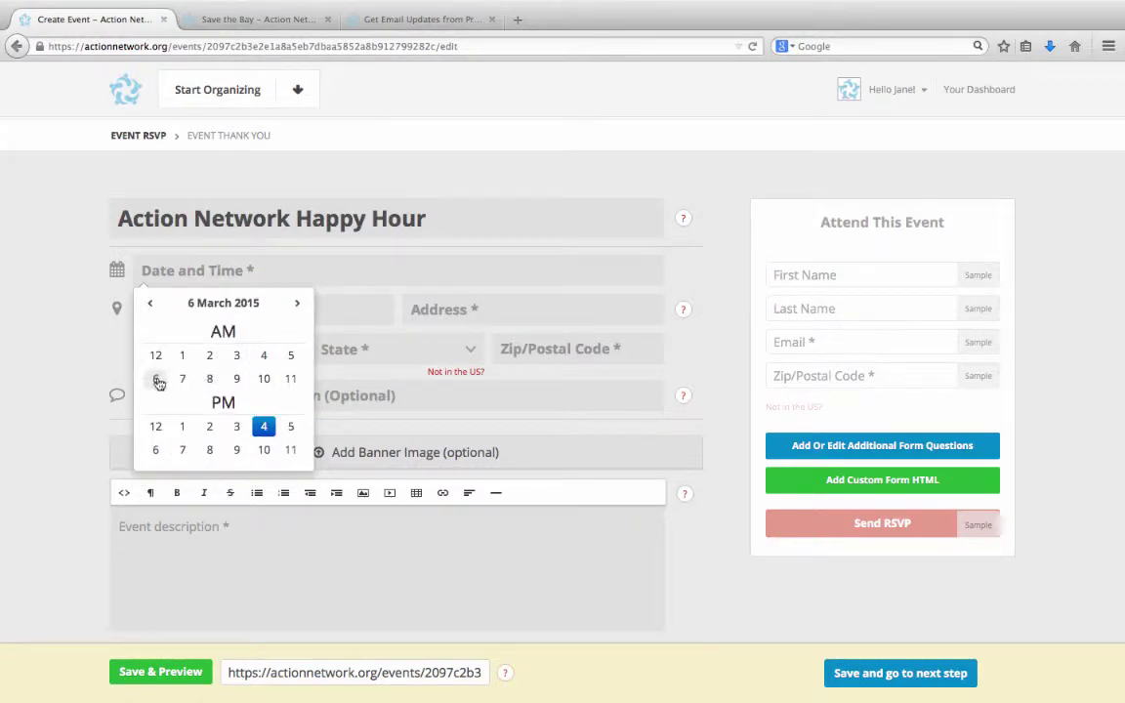
left_click(155, 449)
left_click(163, 357)
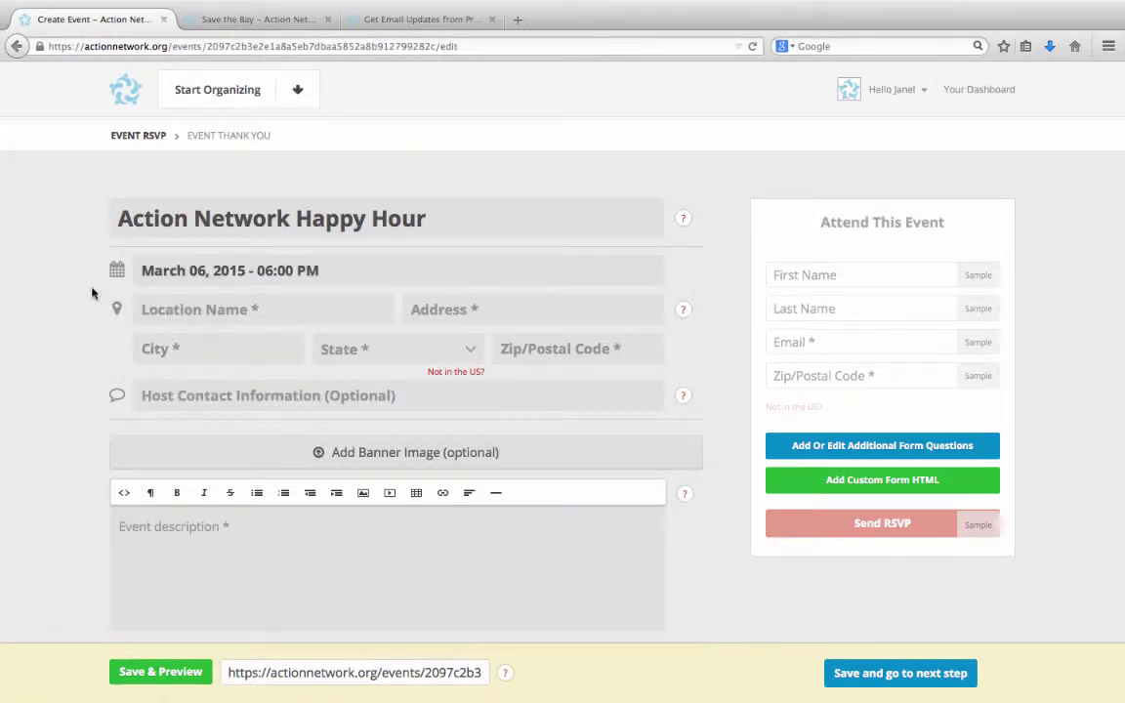
scroll(92, 293, "down", 1)
- Enter venue Local 16, 1602 U Street NW, Washington, District of Columbia, ZIP 20009
left_click(200, 261)
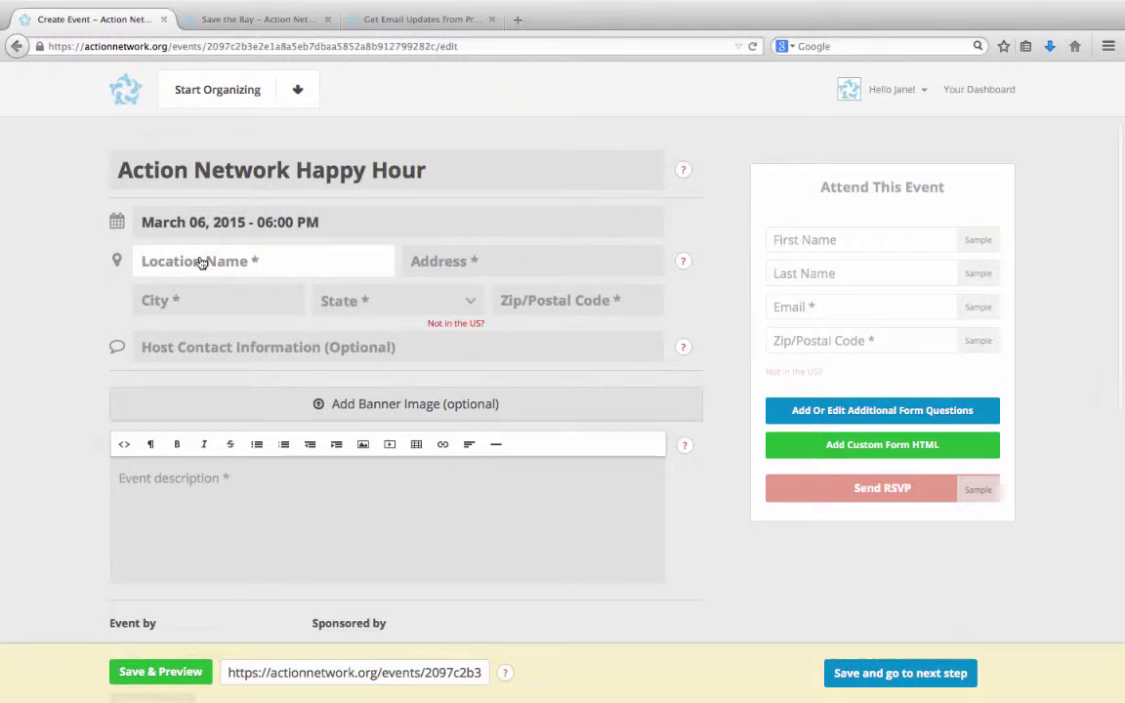
type("Local")
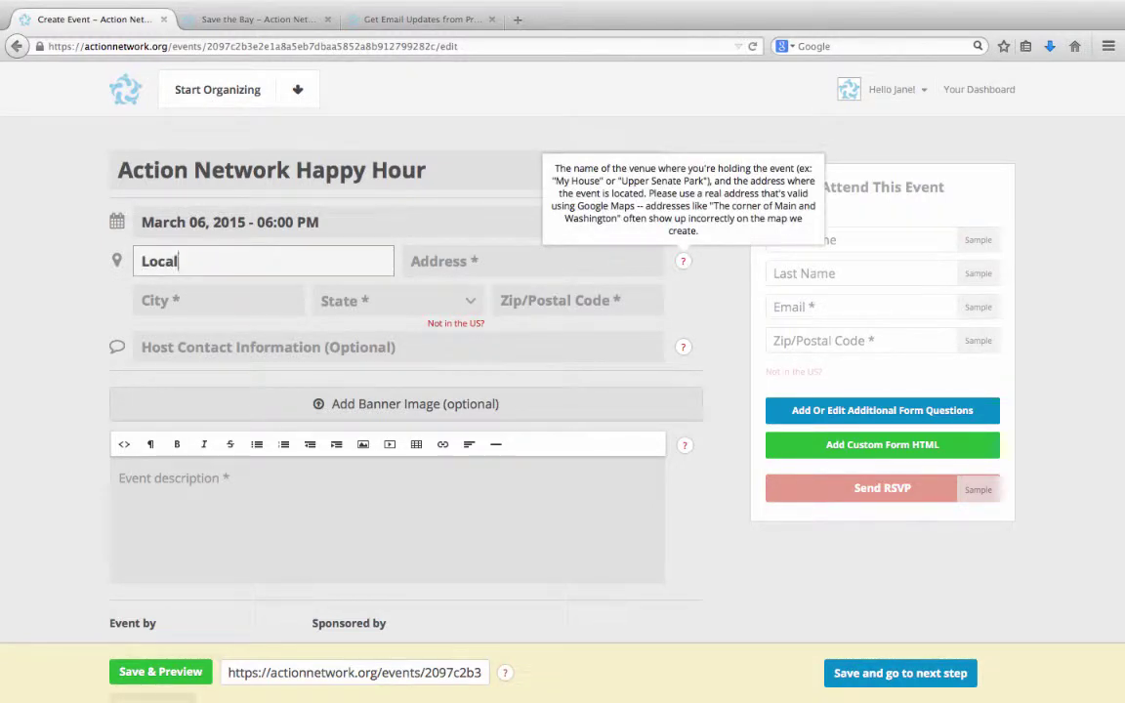
type(" 16")
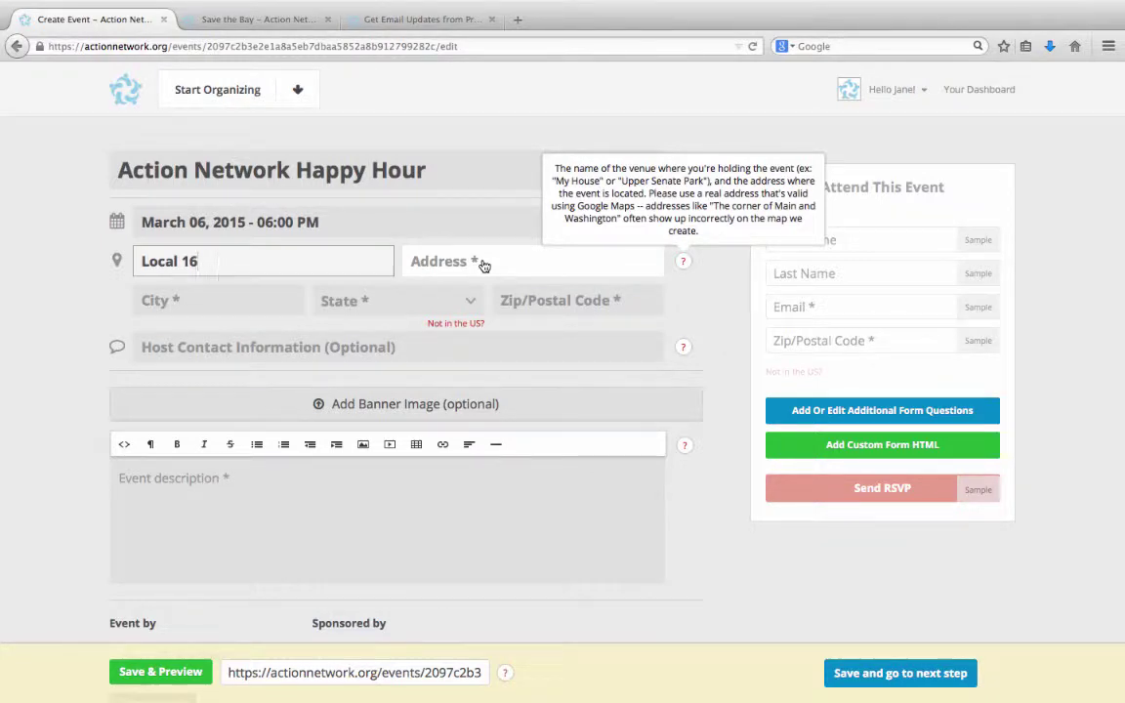
left_click(483, 265)
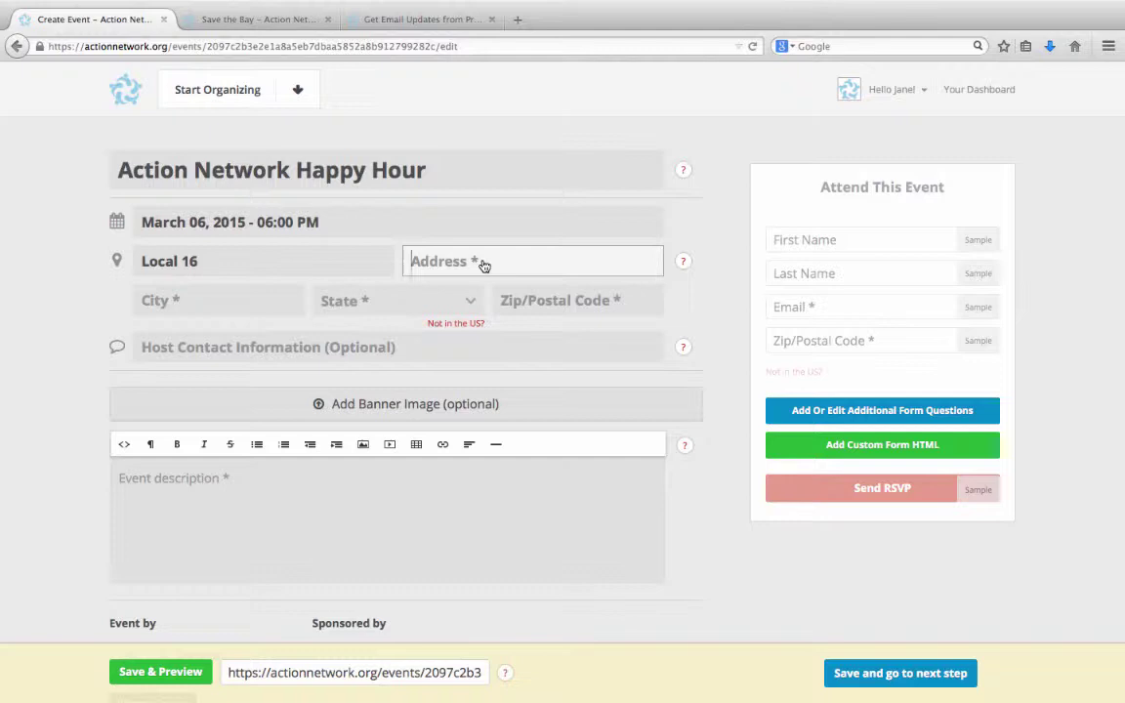
type("1602 U Street NW")
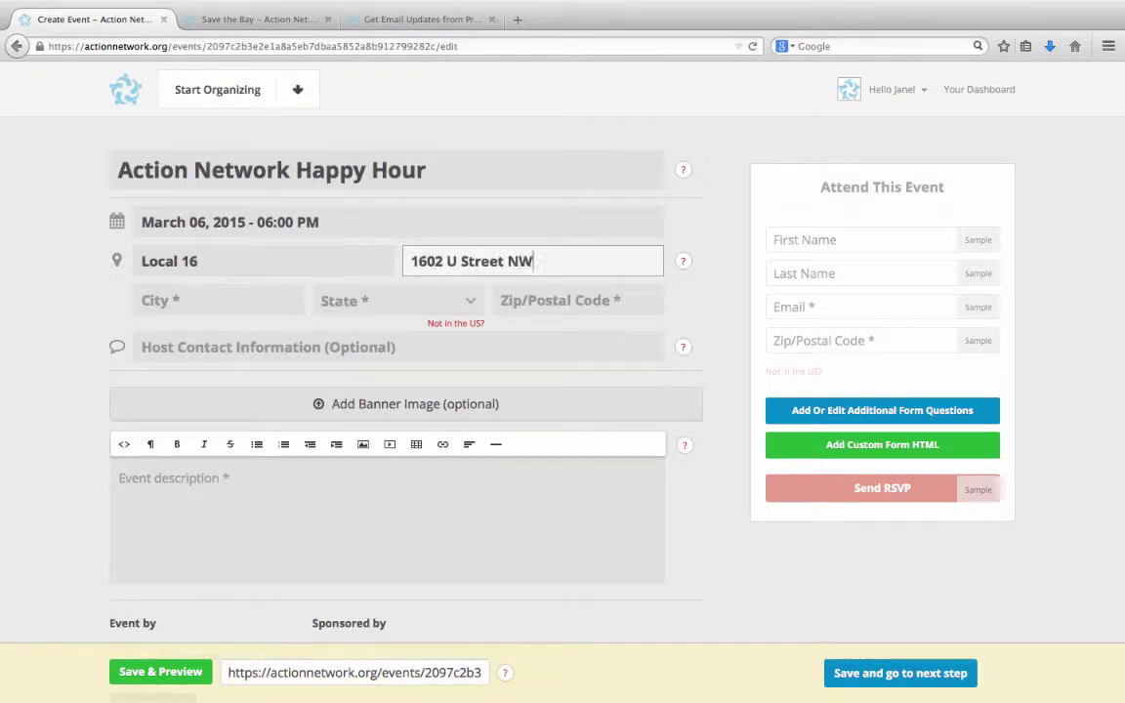
left_click(277, 298)
type("Washington")
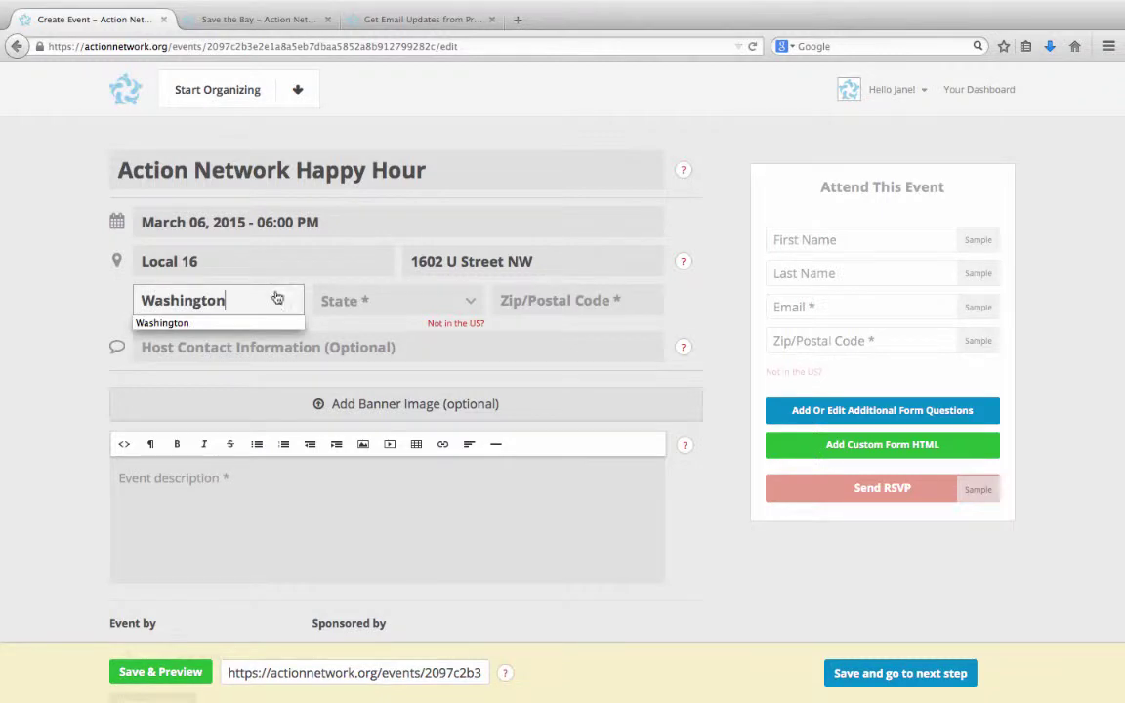
left_click(407, 297)
left_click(374, 437)
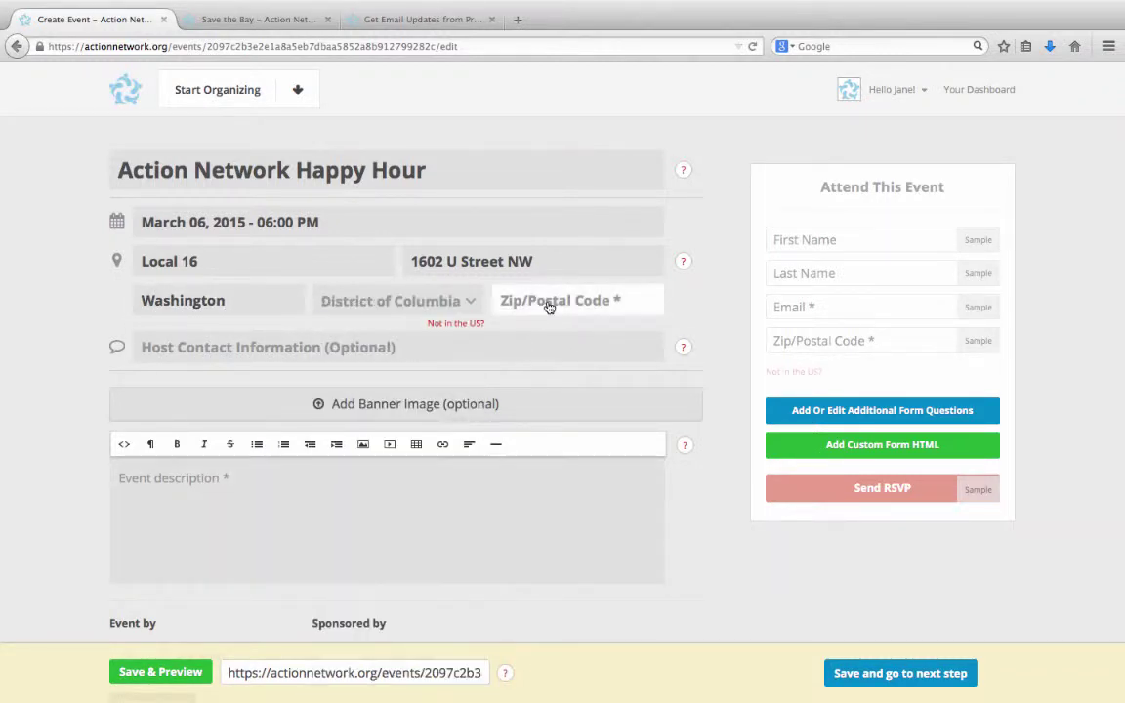
left_click(549, 307)
type("20009")
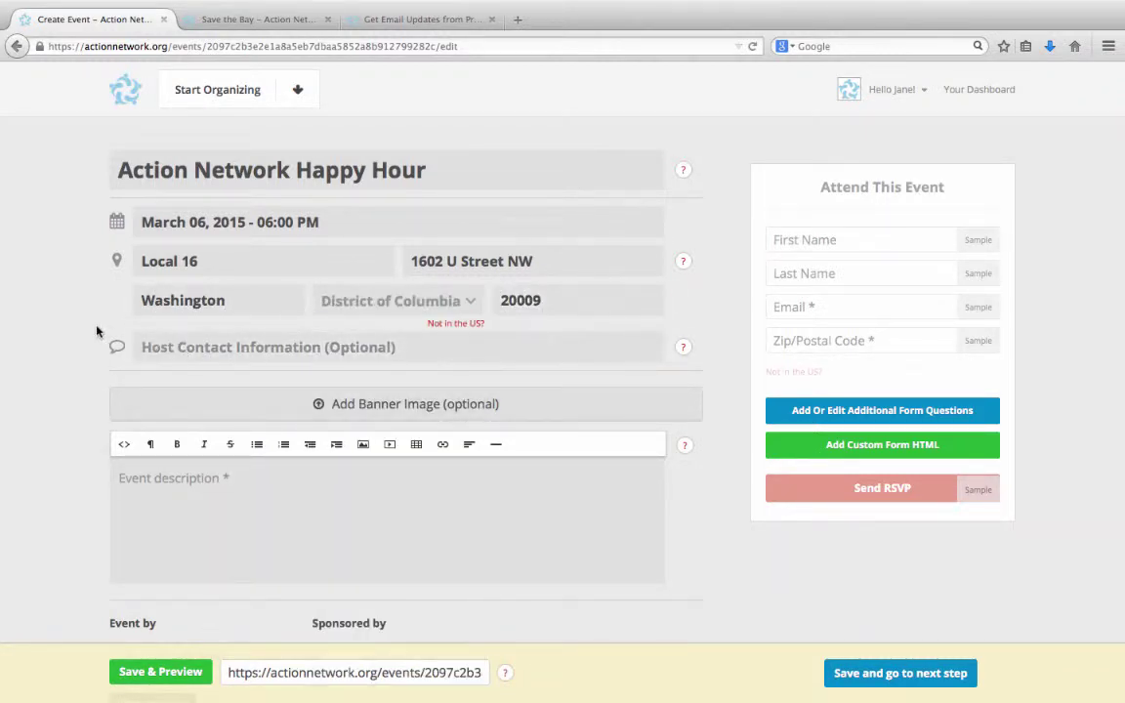
scroll(96, 333, "down", 2)
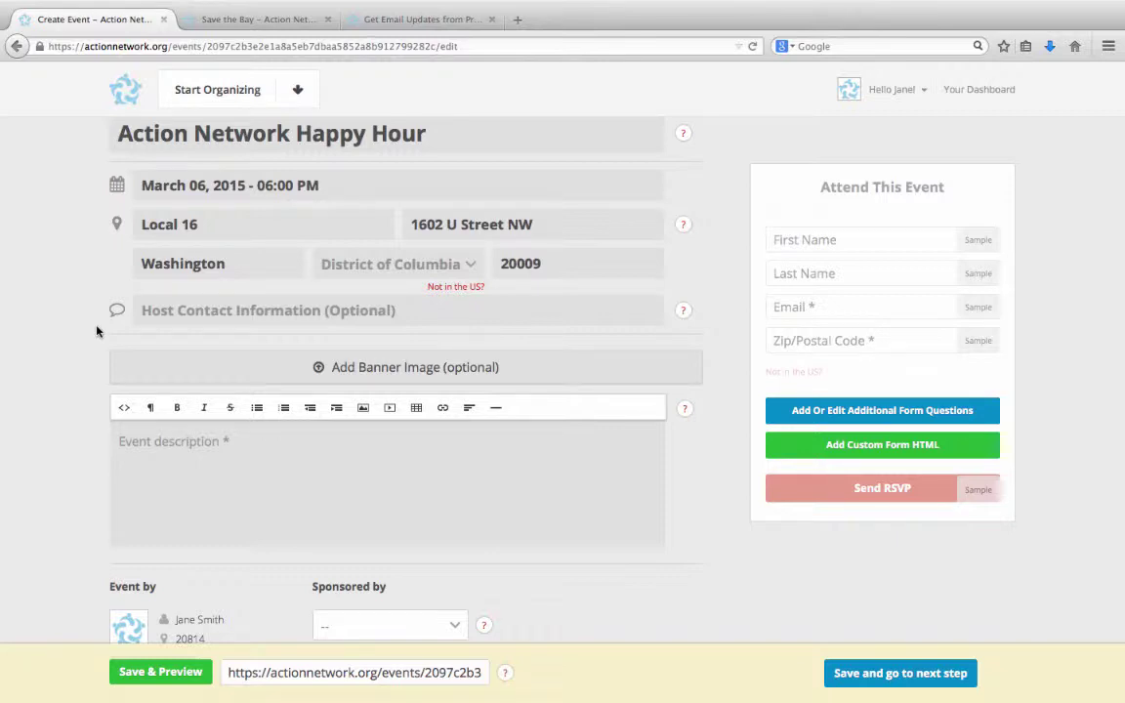
- Enter the organisation's contact e-mail in the Host Contact Information field
left_click(168, 319)
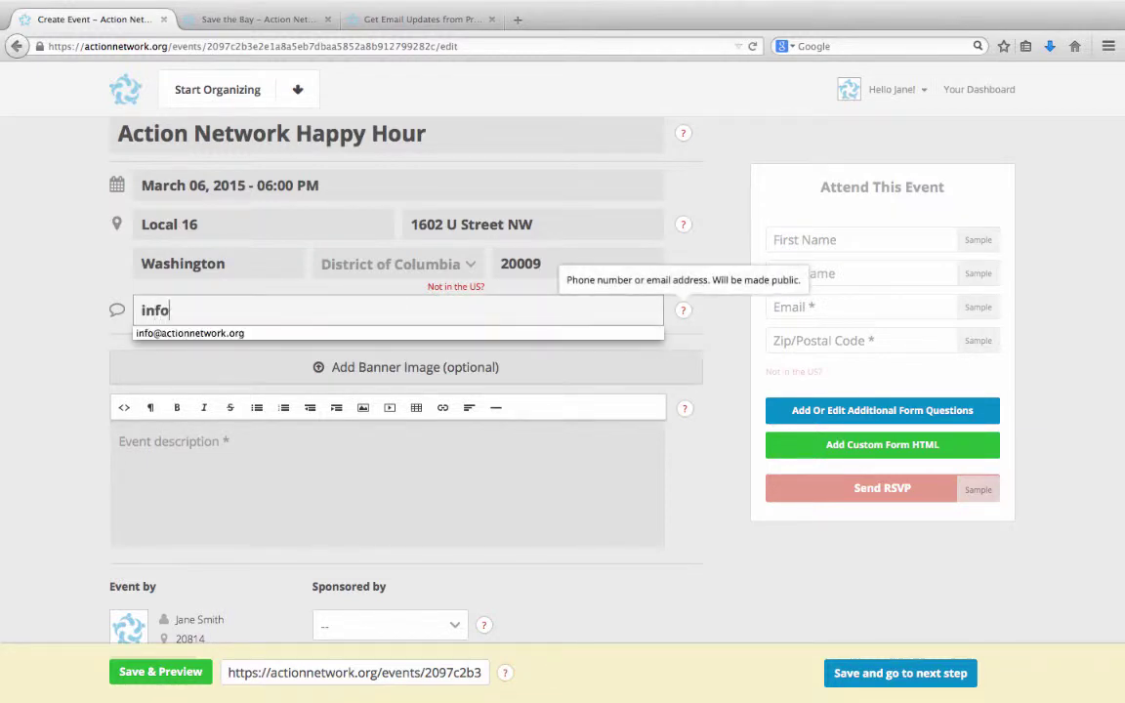
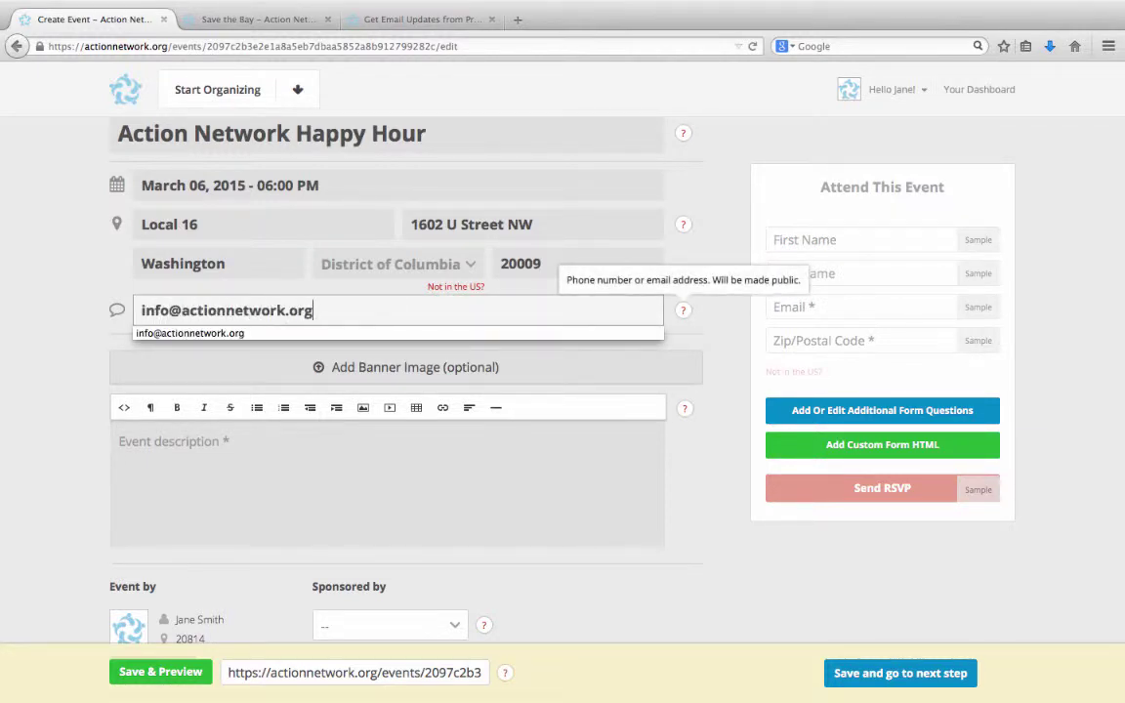
left_click(50, 331)
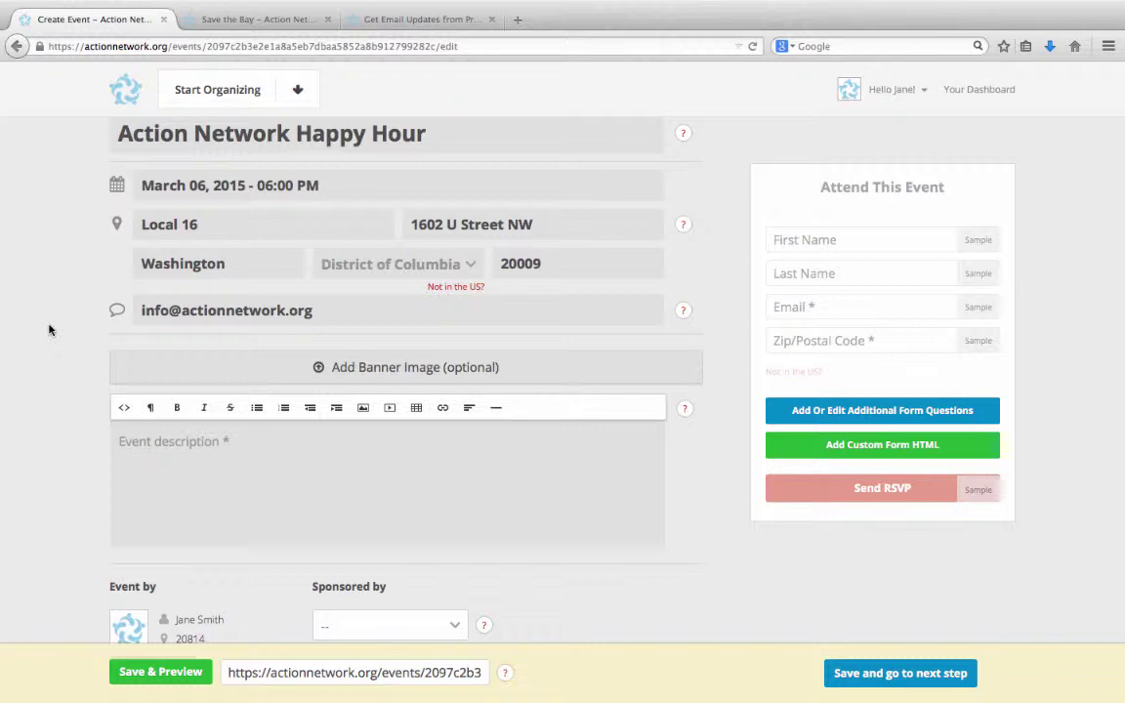
- Scroll down past the banner image button to the empty Event description editor
scroll(49, 330, "down", 2)
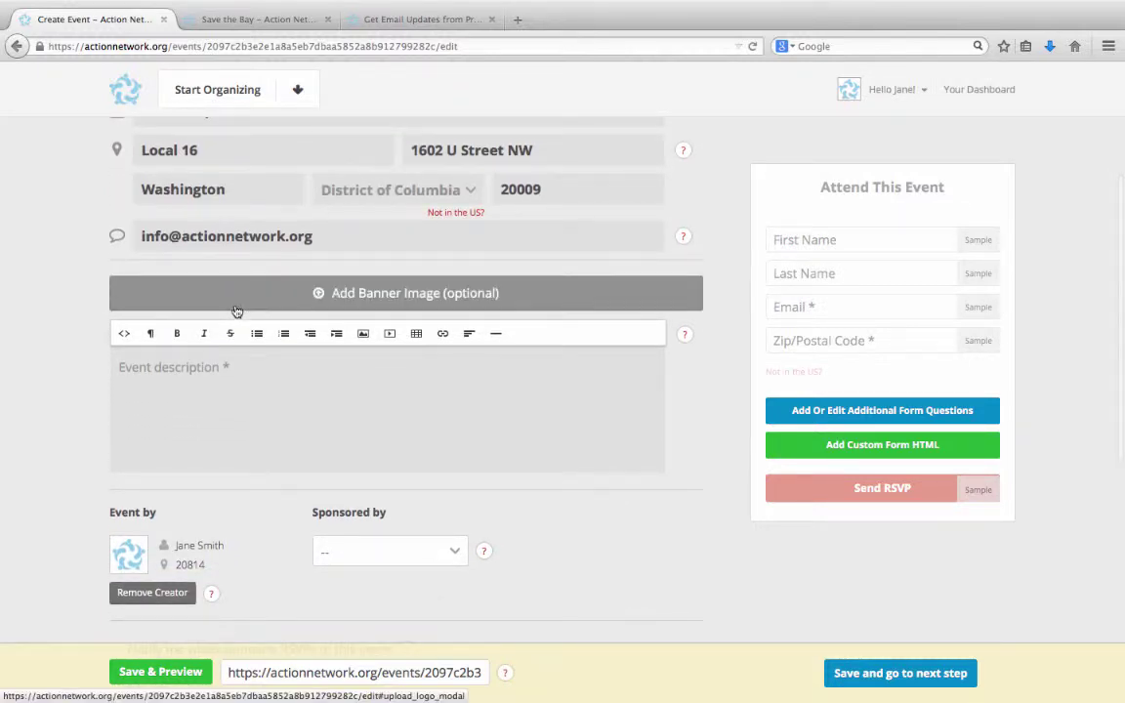
scroll(44, 336, "down", 1)
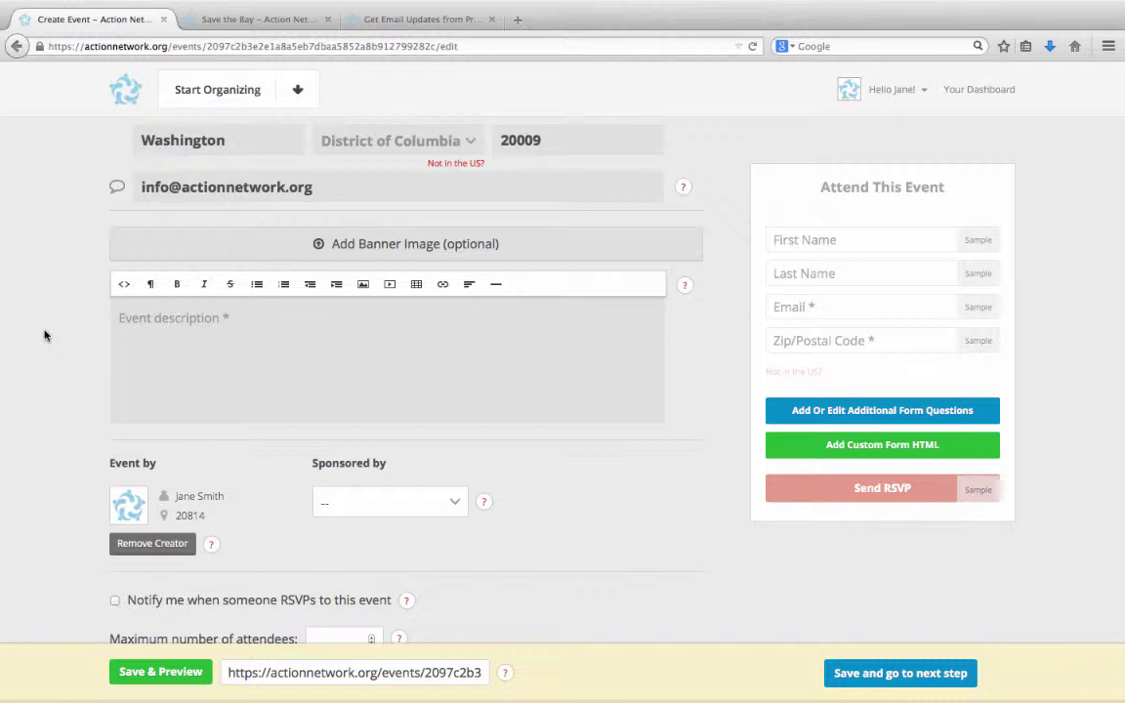
- Write the happy hour invitation about Action Network's new features, with 'happy hour' bolded
left_click(126, 366)
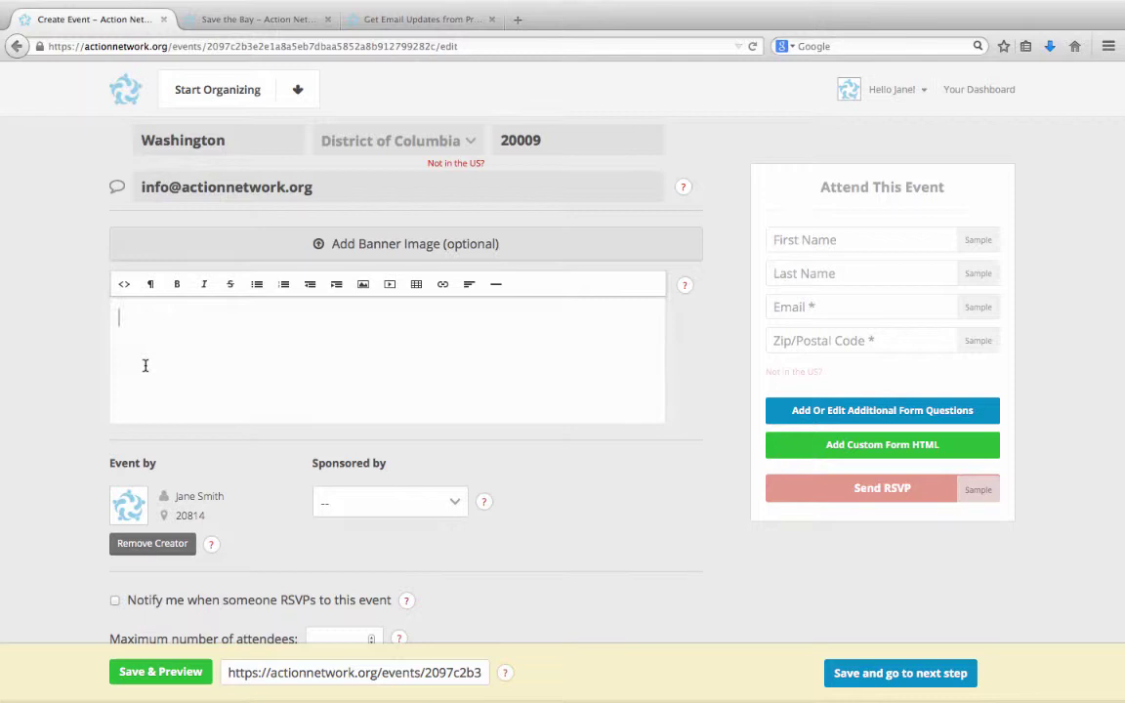
type("Join us for happy ")
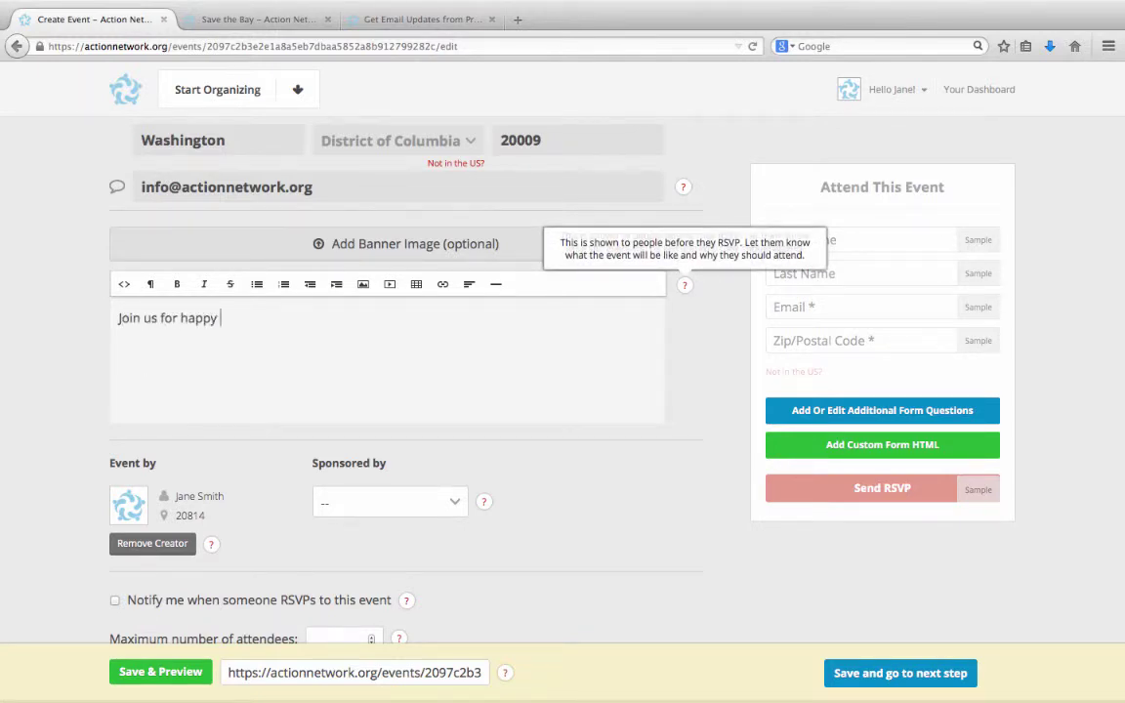
type("hour to socializ")
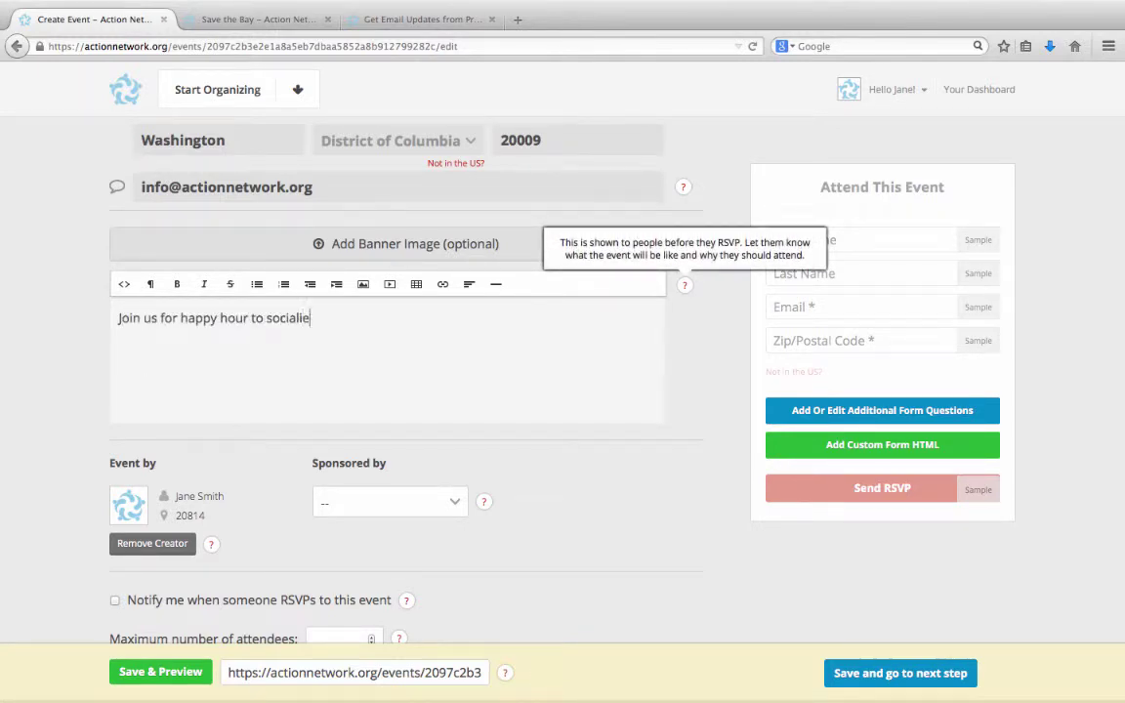
type("e, and lea")
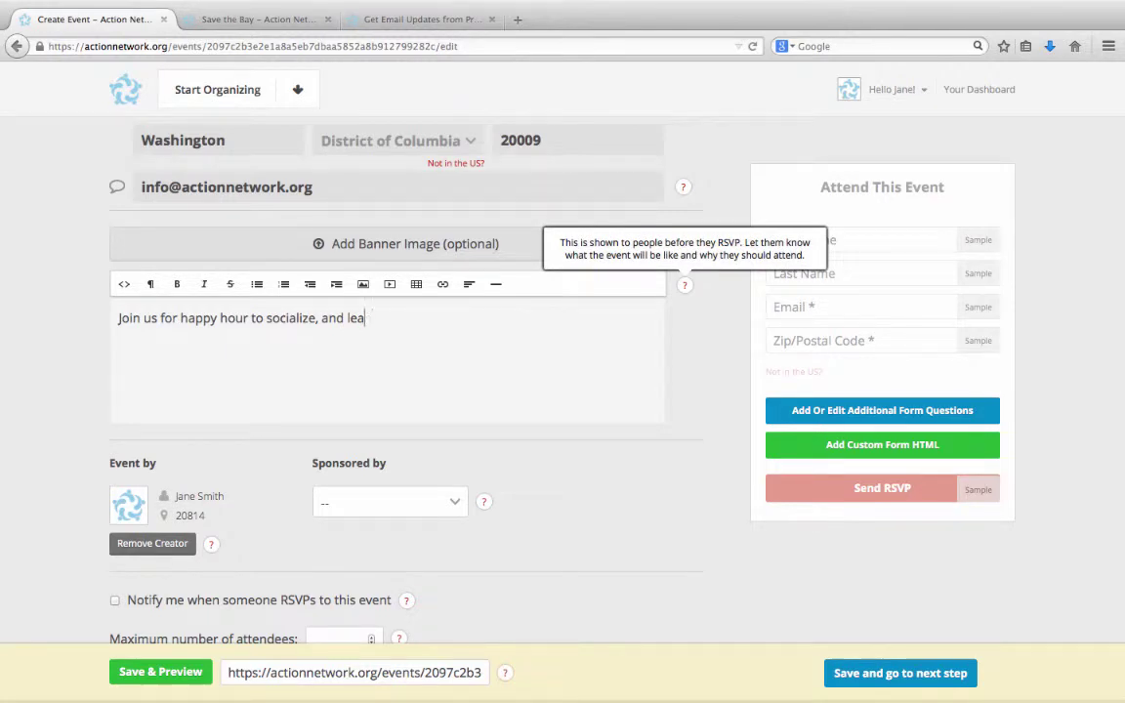
type("rn more about some of ")
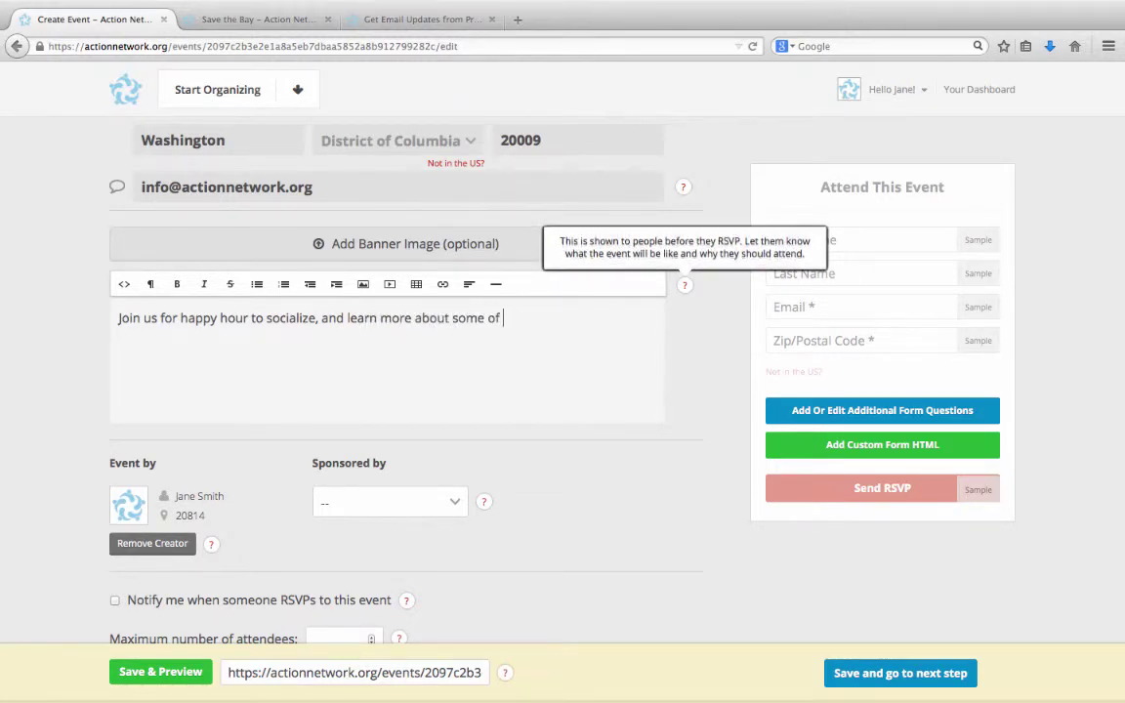
type("Action Network's new")
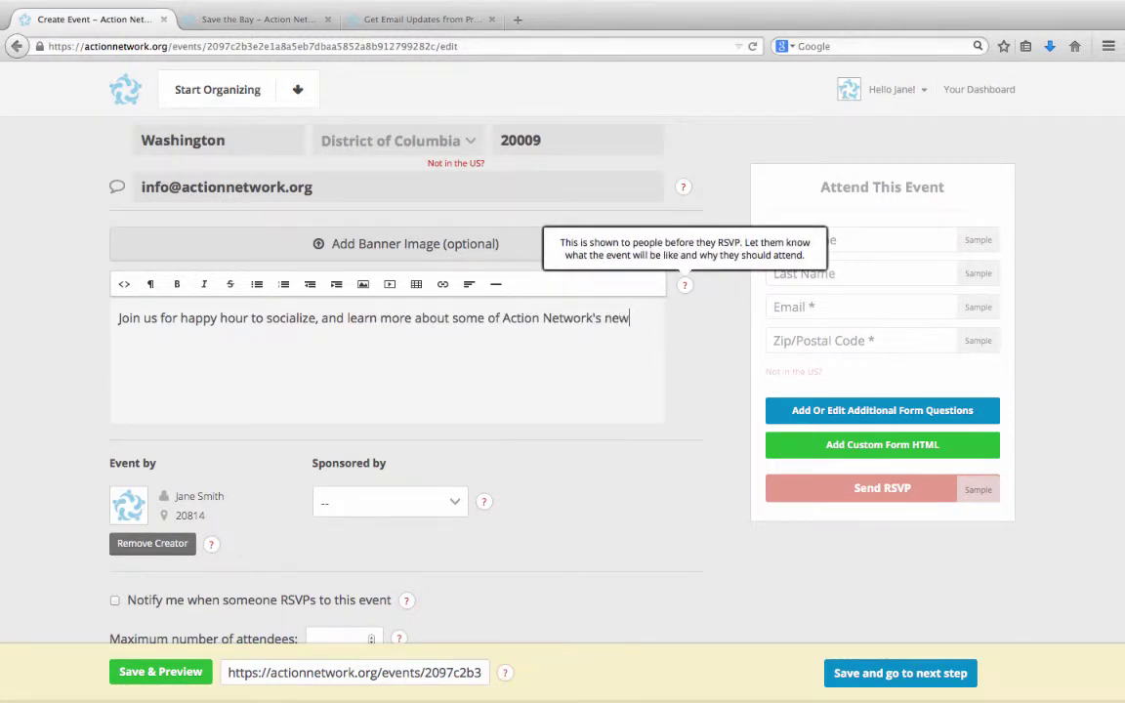
type("est features and partners.")
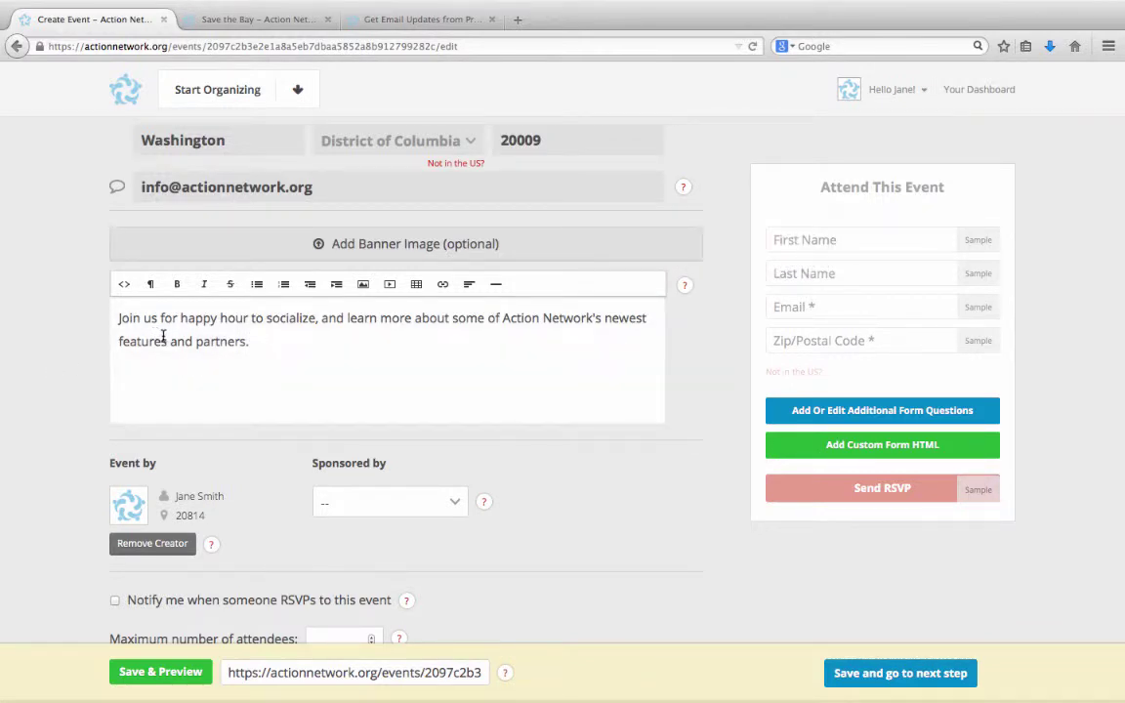
left_click_drag(180, 318, 251, 318)
left_click(176, 284)
left_click(300, 343)
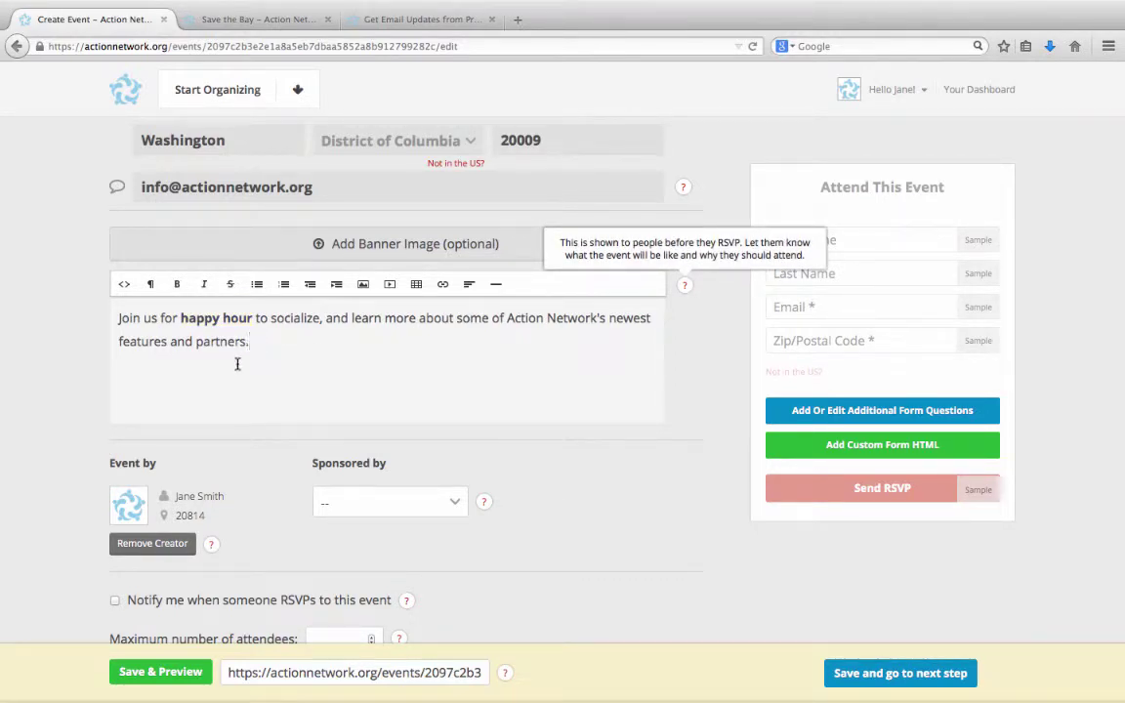
- Choose Progressive Solutions in the 'Sponsored by' dropdown
scroll(288, 433, "down", 2)
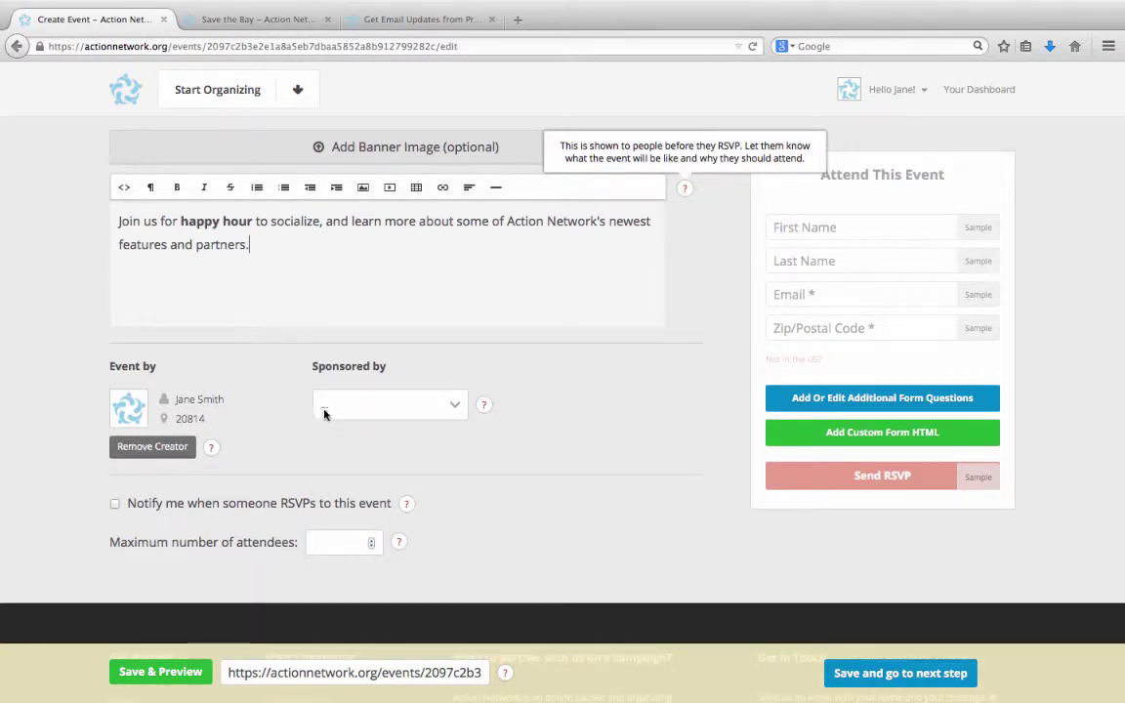
left_click(340, 406)
left_click(322, 447)
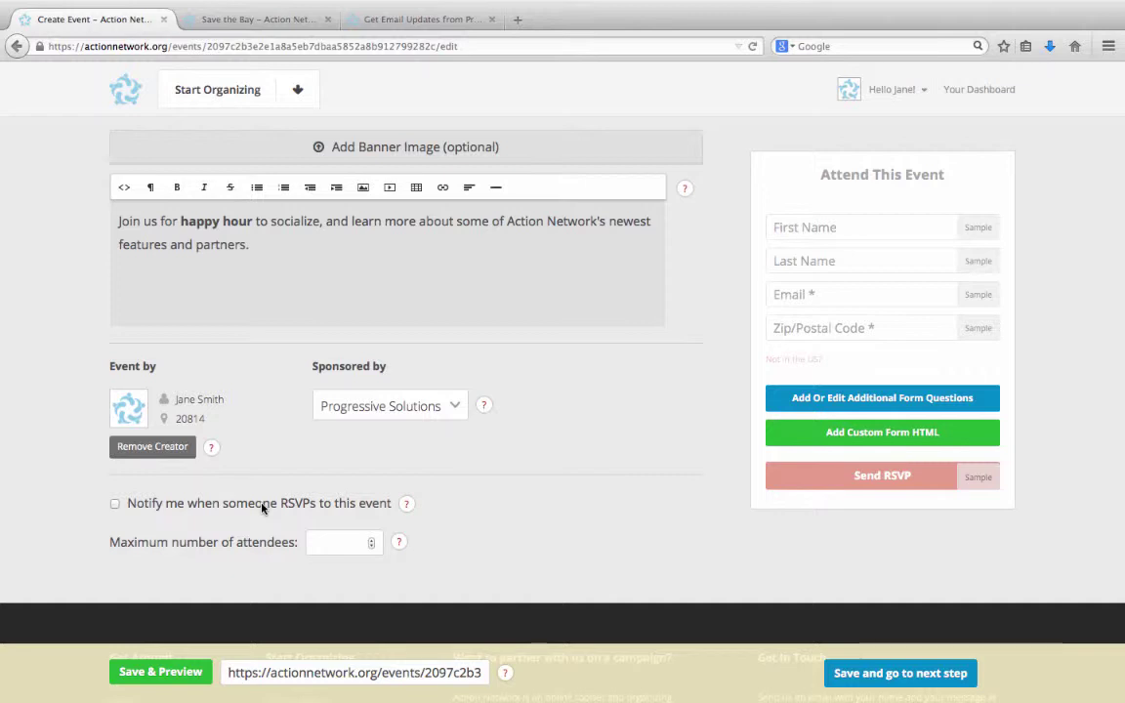
- Set the maximum number of attendees to 50
left_click(345, 547)
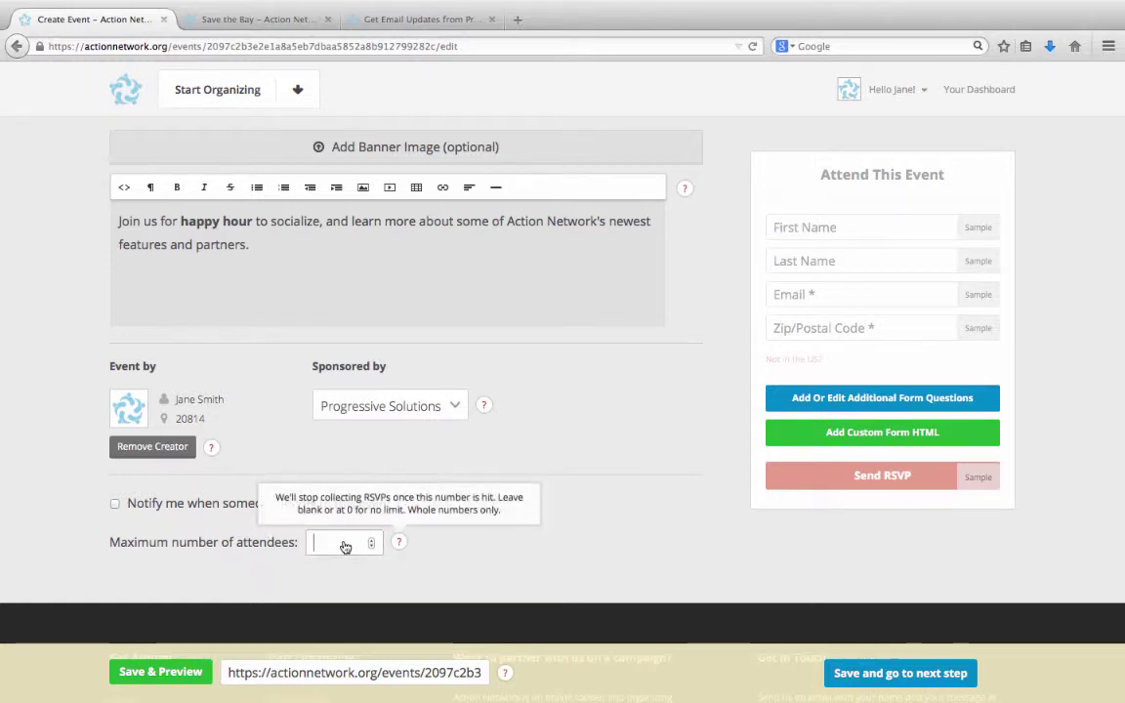
type("50")
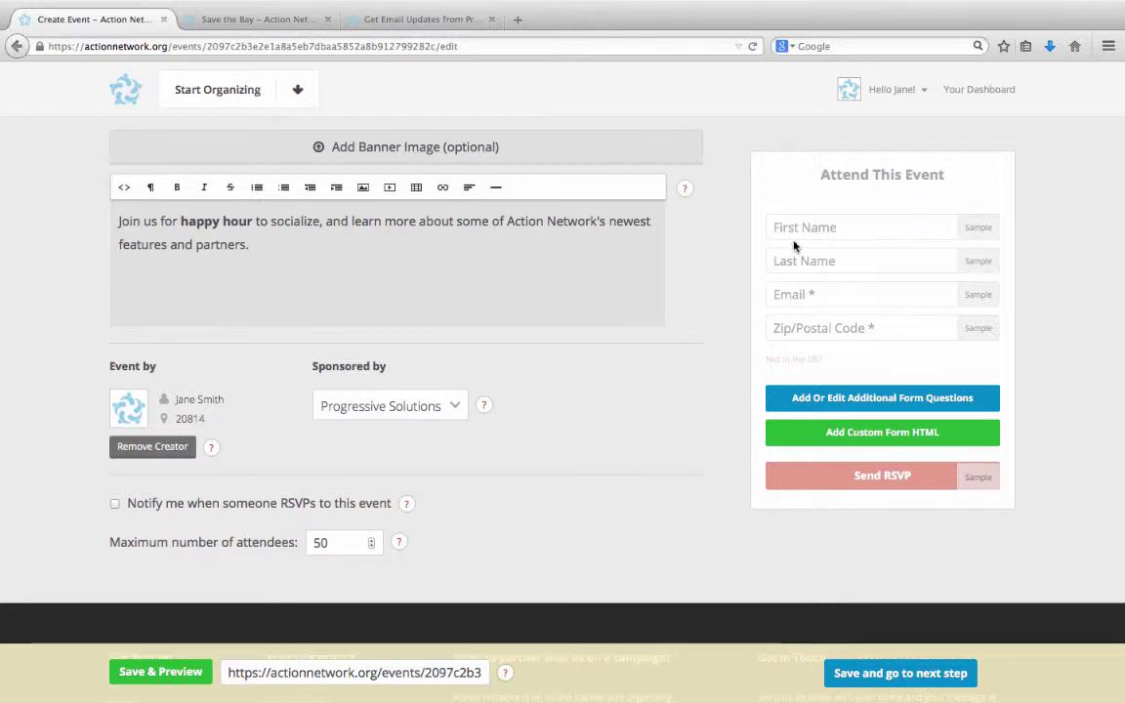
scroll(794, 246, "up", 3)
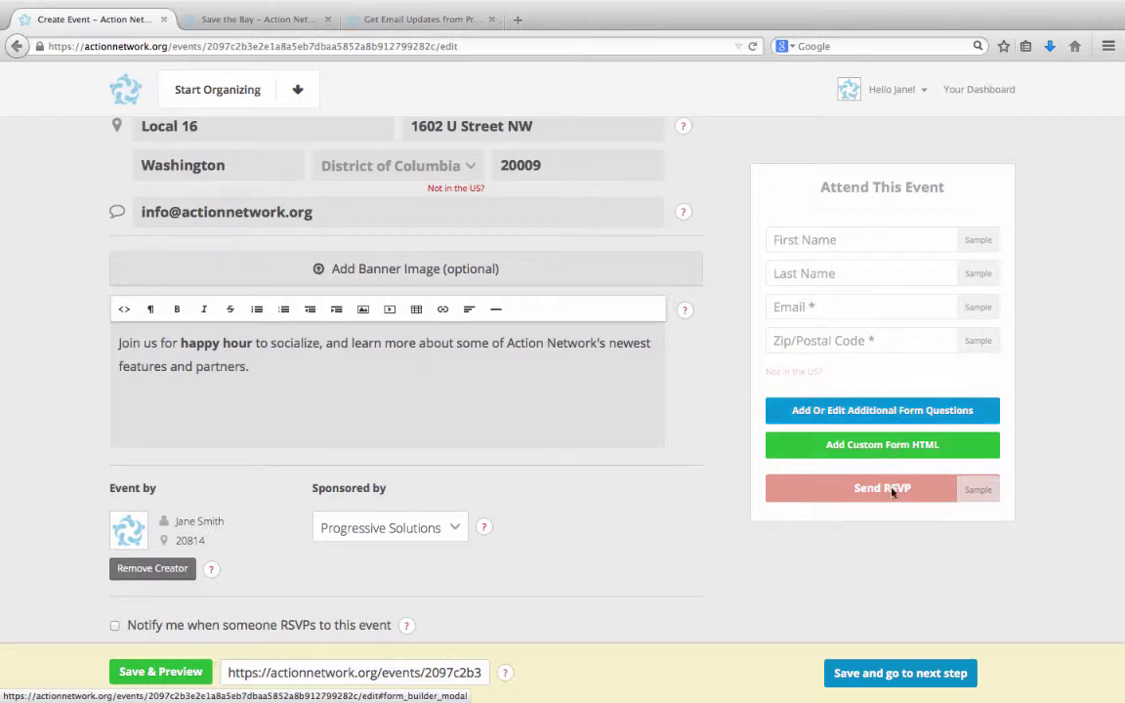
- Save the event details and enter the attendee instructions 'We'll be upstairs.'
left_click(895, 675)
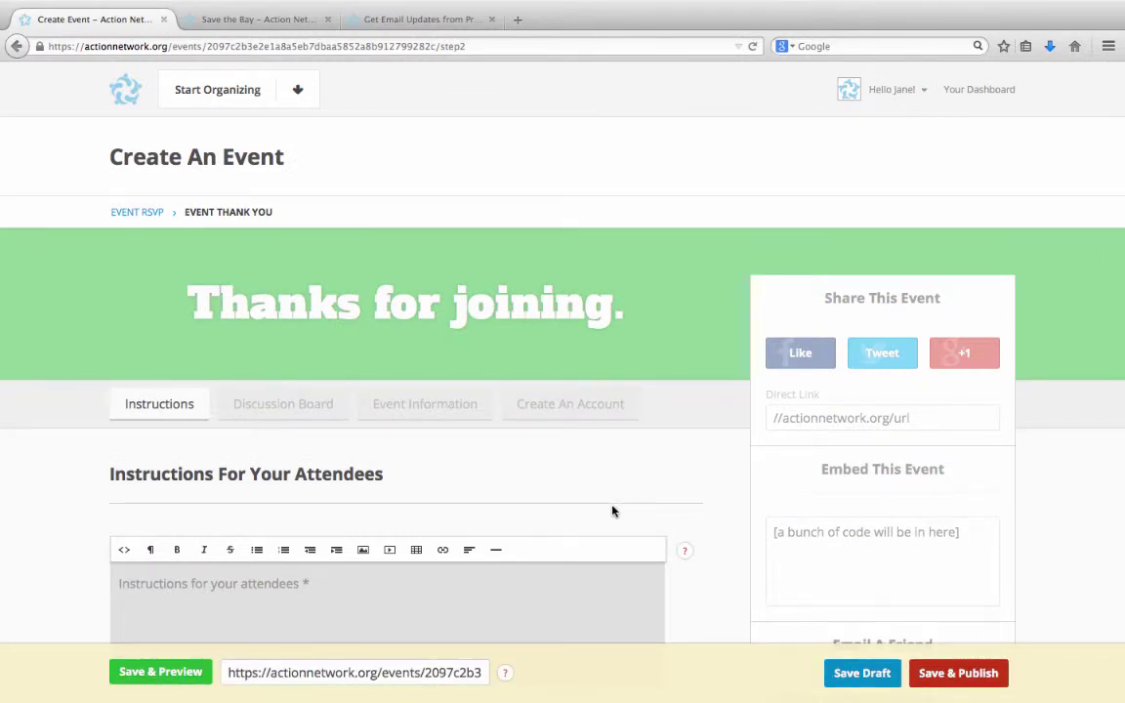
scroll(528, 507, "down", 2)
scroll(531, 508, "down", 1)
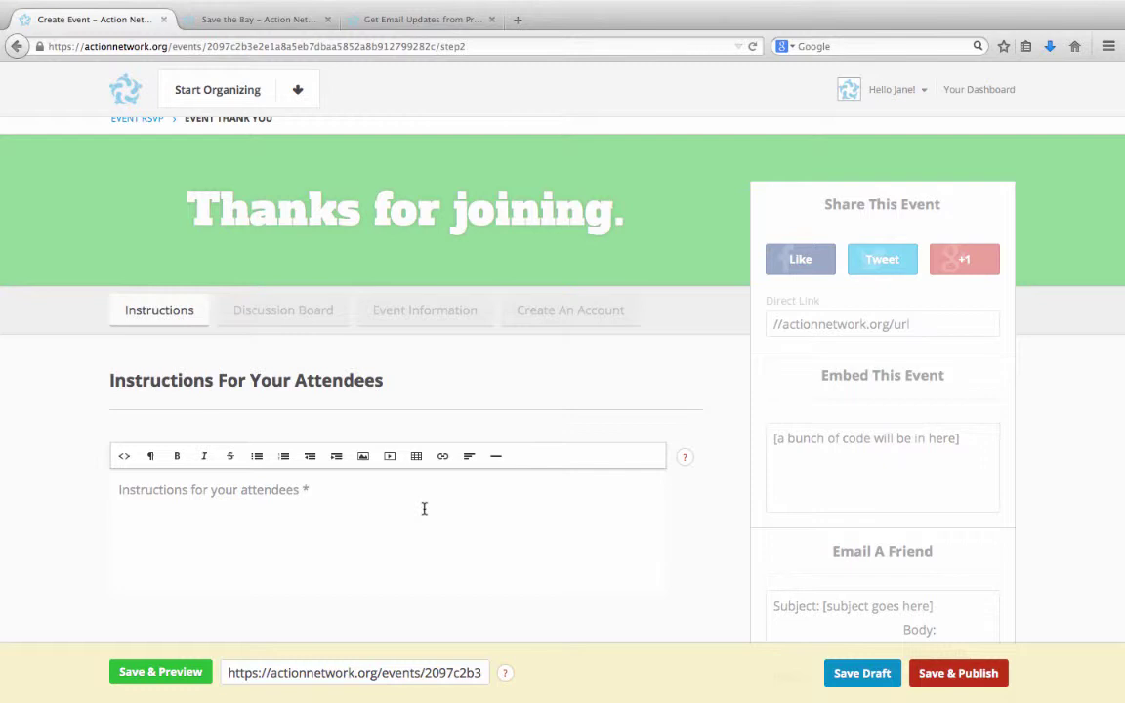
left_click(424, 508)
type("We'll")
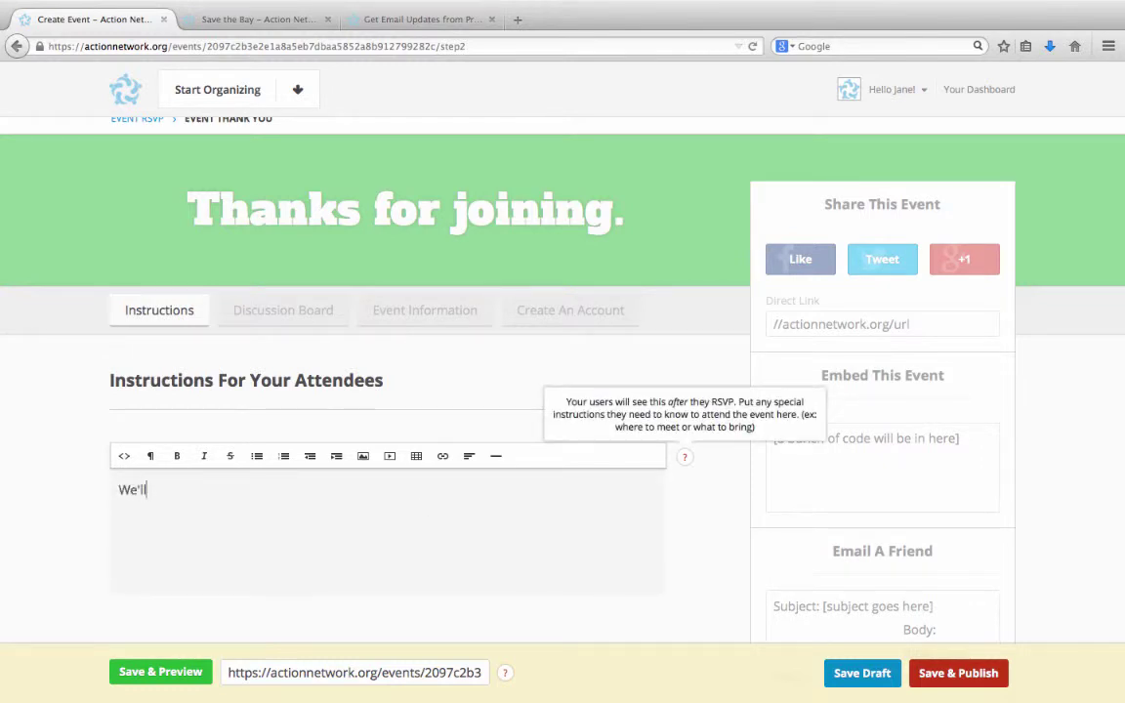
type(" be upst")
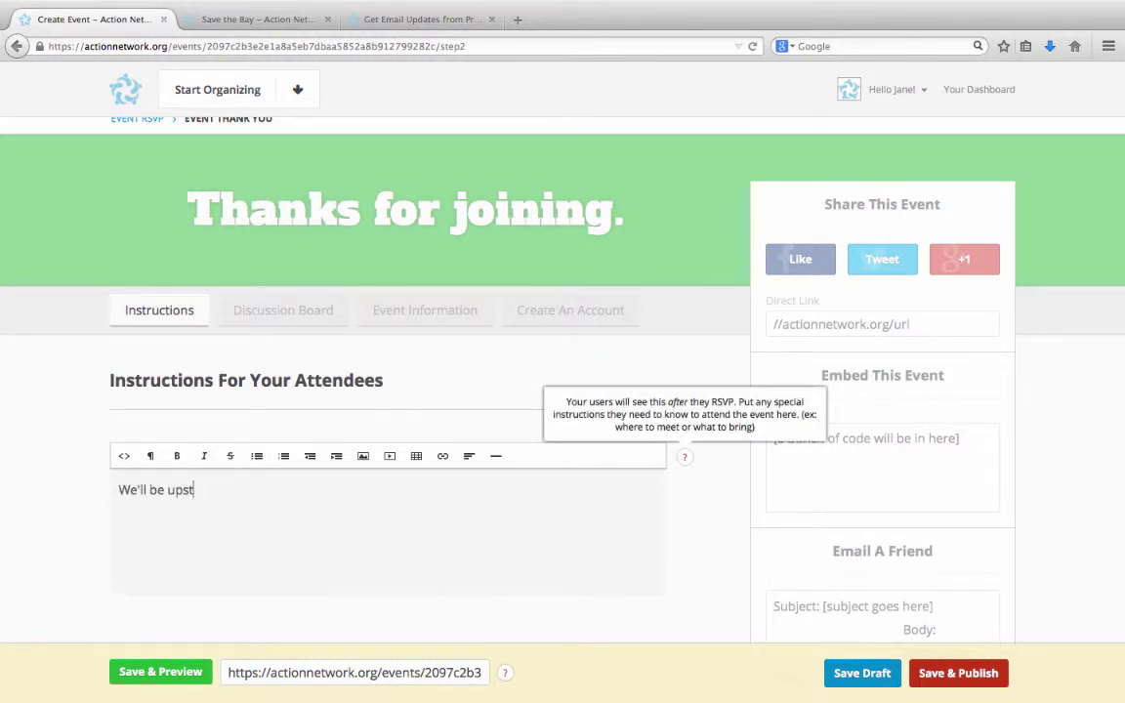
type("airs.")
- Save and publish the event, bringing up its live public page
left_click(967, 673)
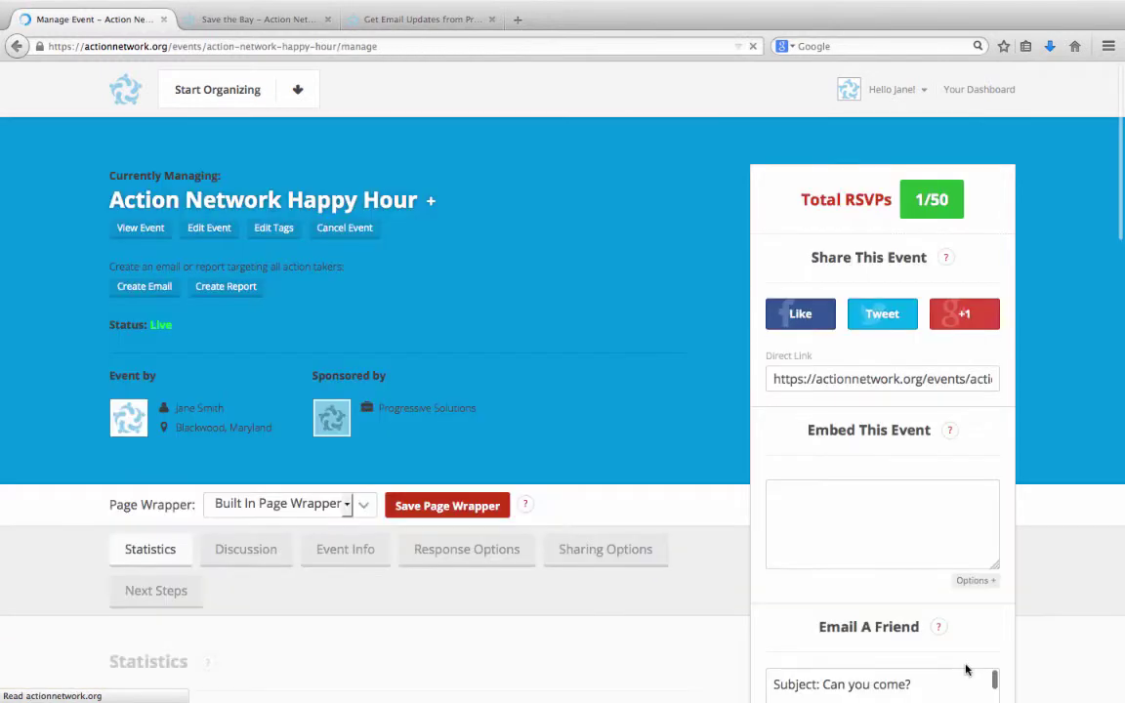
mouse_move(592, 506)
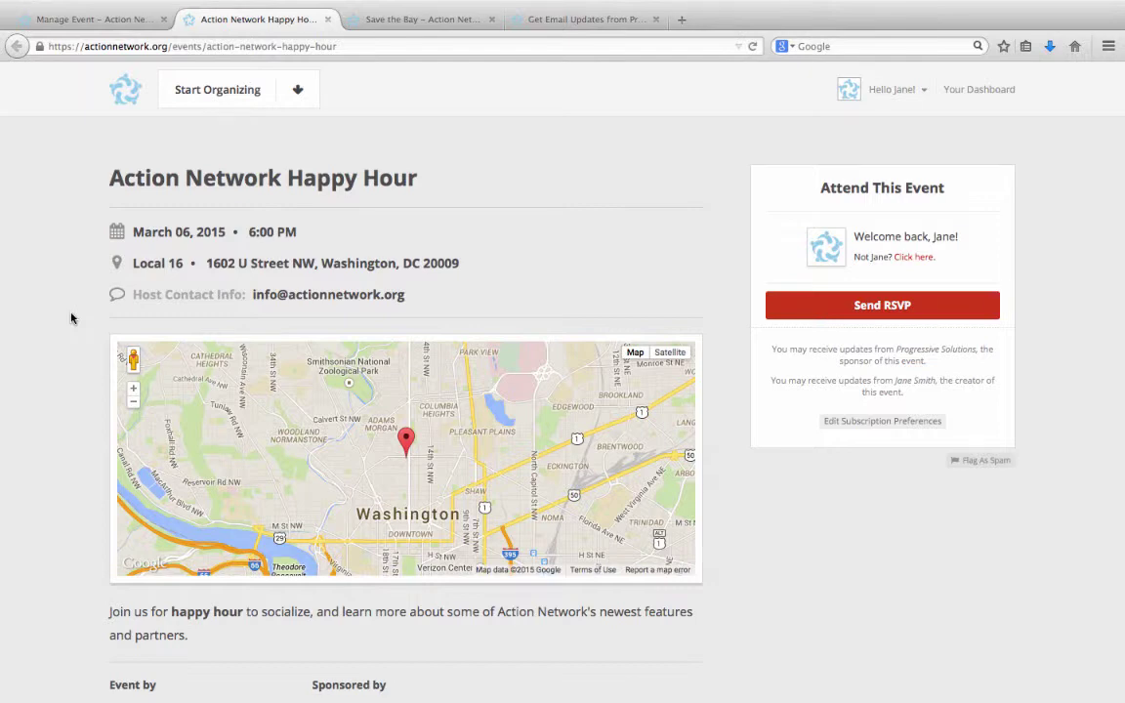
- Switch back to the Manage Event tab and scroll down to the event's tabs
left_click(84, 20)
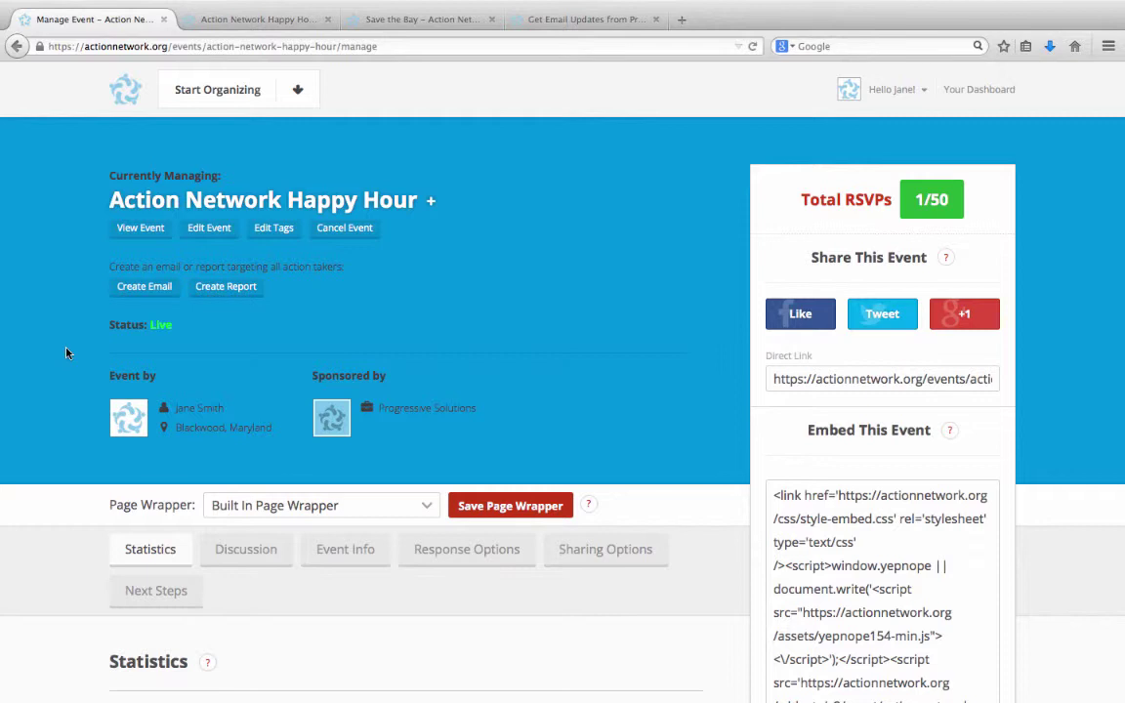
scroll(67, 352, "down", 4)
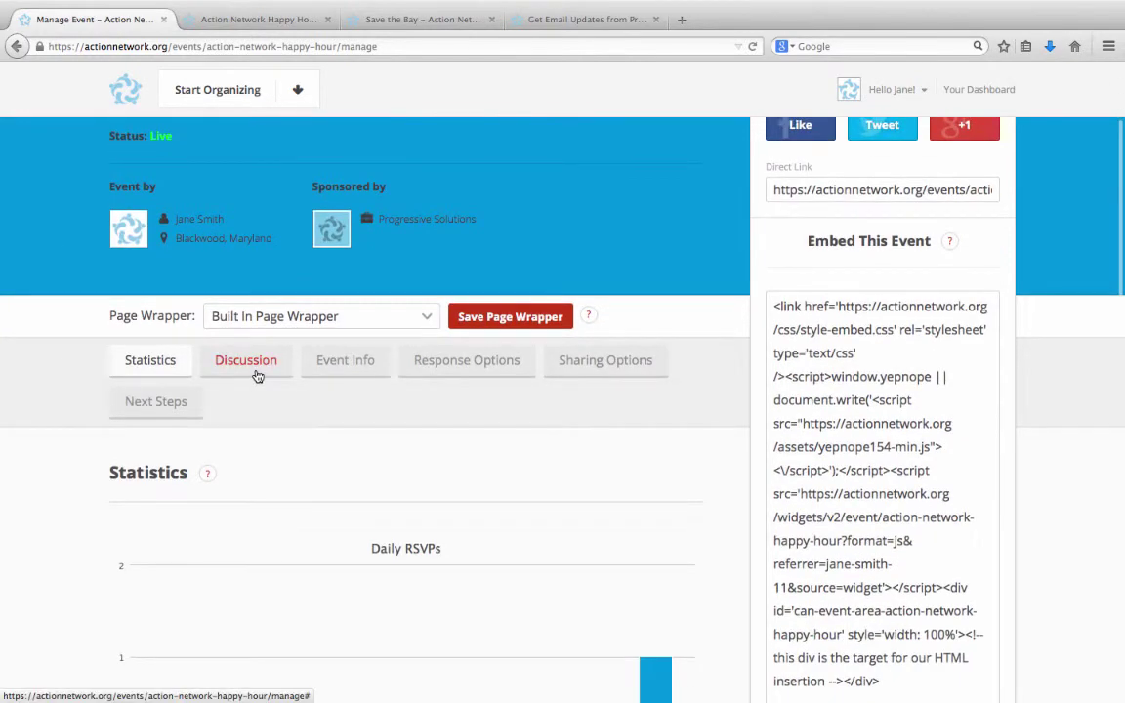
- Show the Discussion tab and scroll to the empty comments board and embed code
left_click(247, 361)
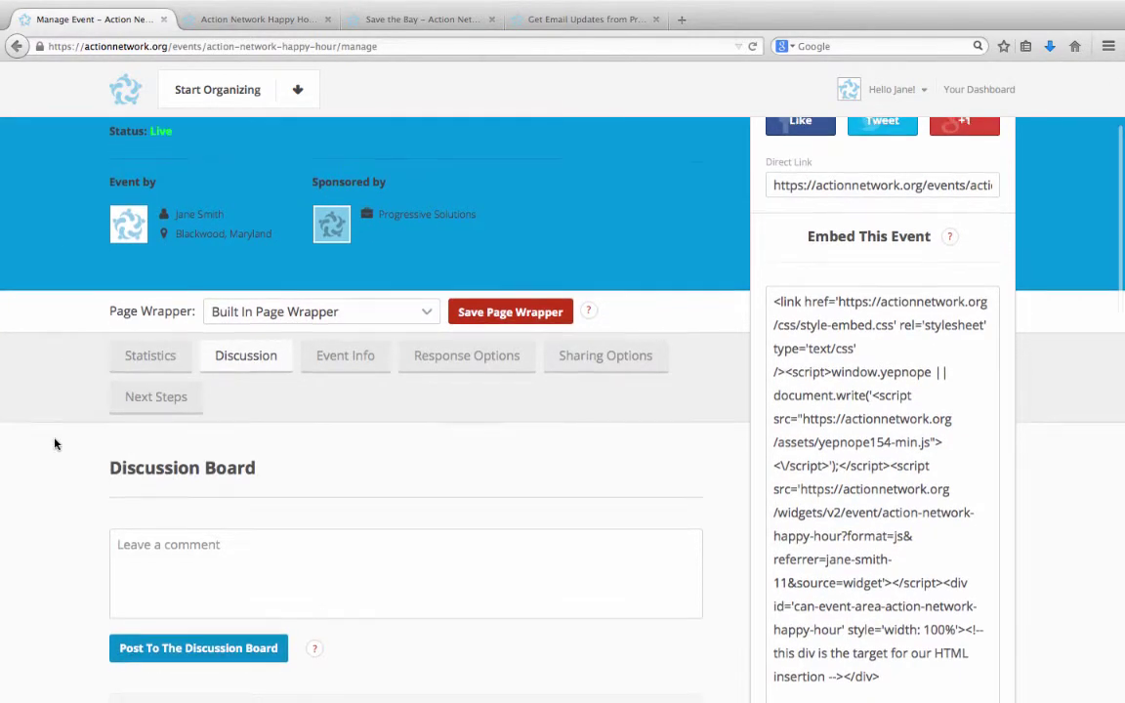
scroll(55, 445, "down", 1)
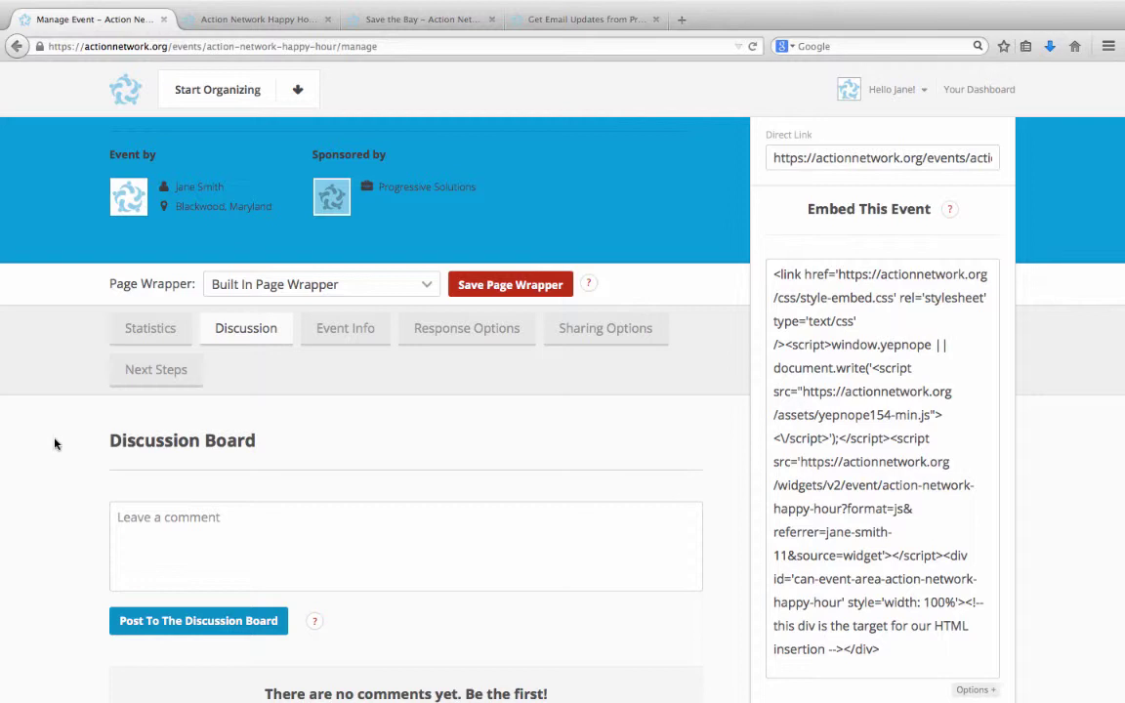
- Show Response Options and scroll to the Automatic Event Notifications settings
left_click(485, 347)
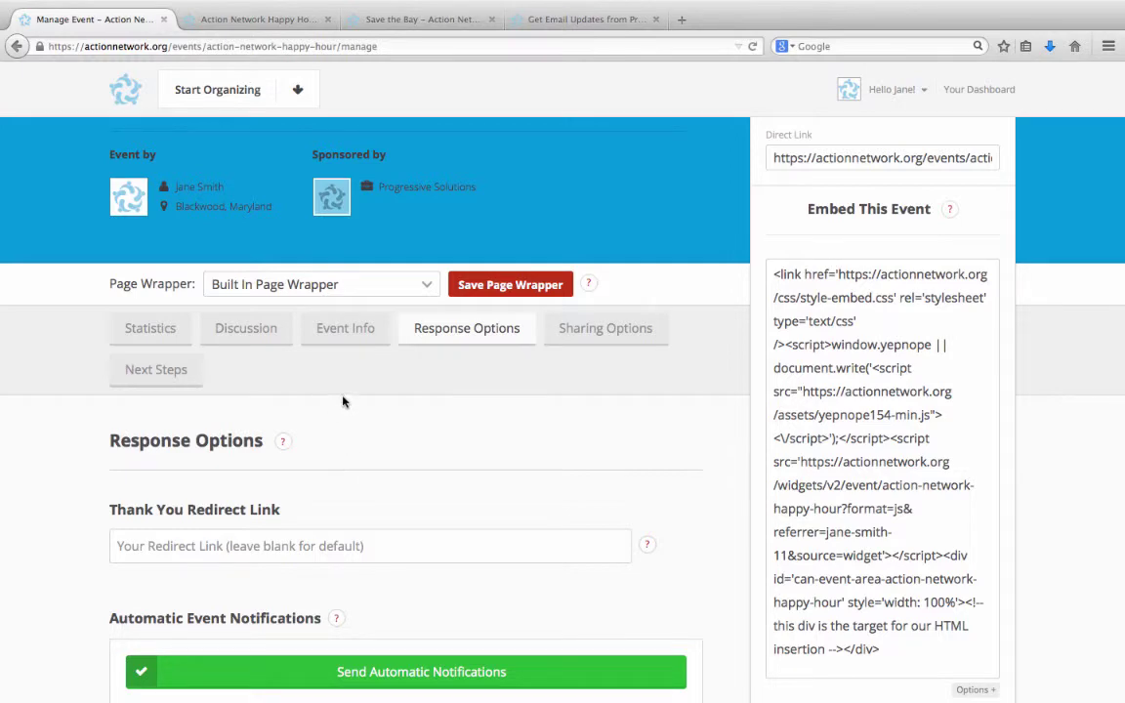
scroll(343, 402, "down", 5)
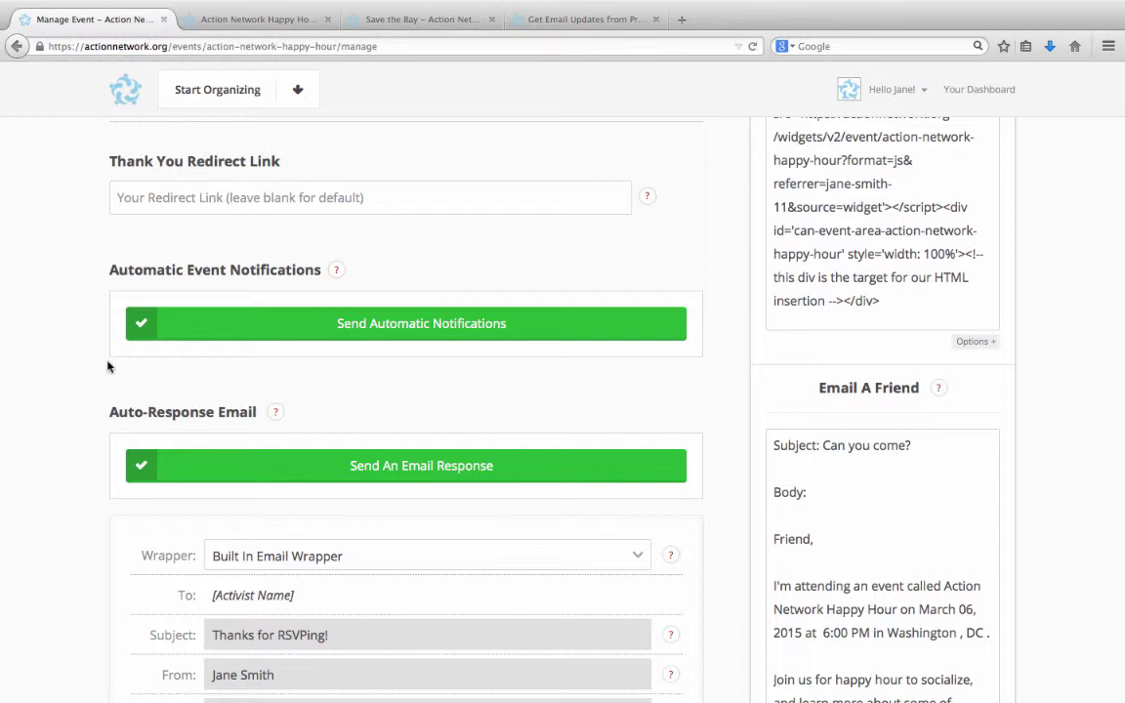
- Switch the Send Automatic Notifications toggle off, leaving the auto-response email on
left_click(221, 324)
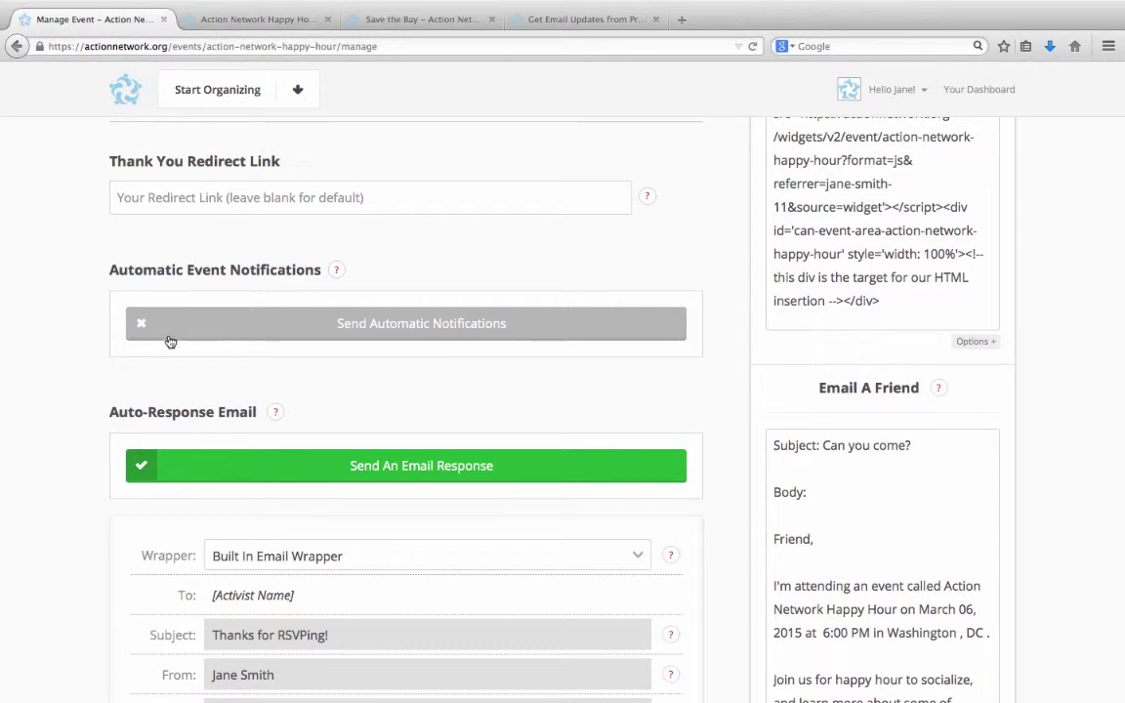